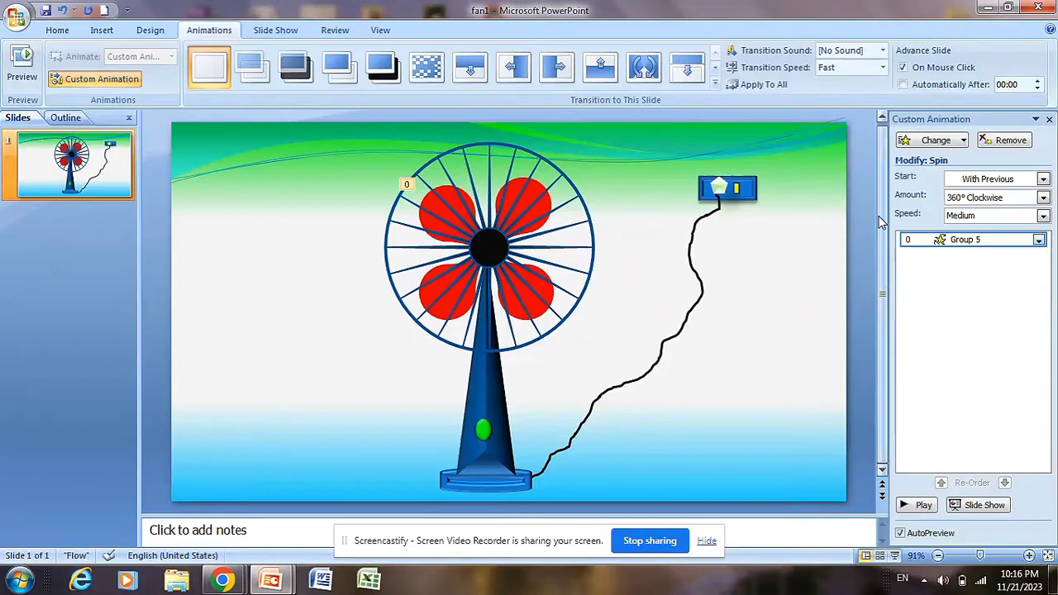
Play the finished fan1 slide as a full-screen show to examine the spinning fan, and return to editing
{"action": "key", "text": "F5"}
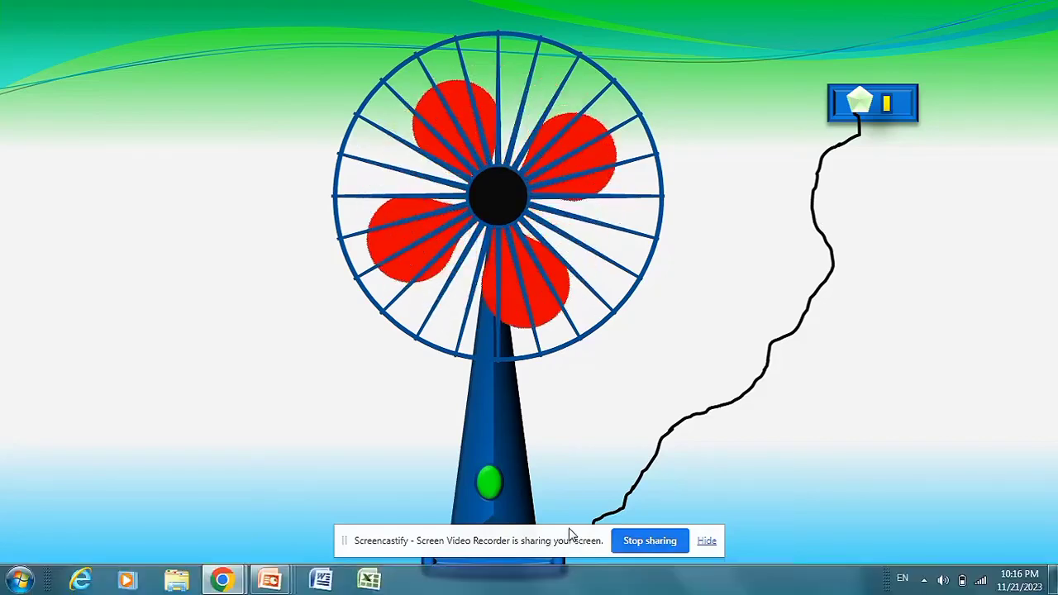
{"action": "left_click_drag", "start_coordinate": [573, 536], "coordinate": [860, 558]}
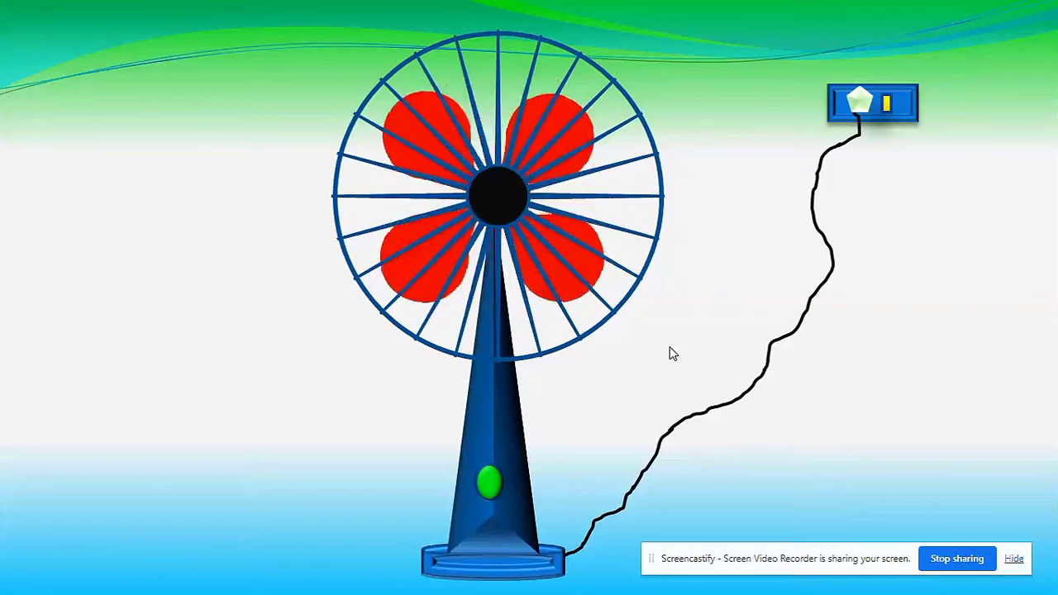
{"action": "key", "text": "Escape"}
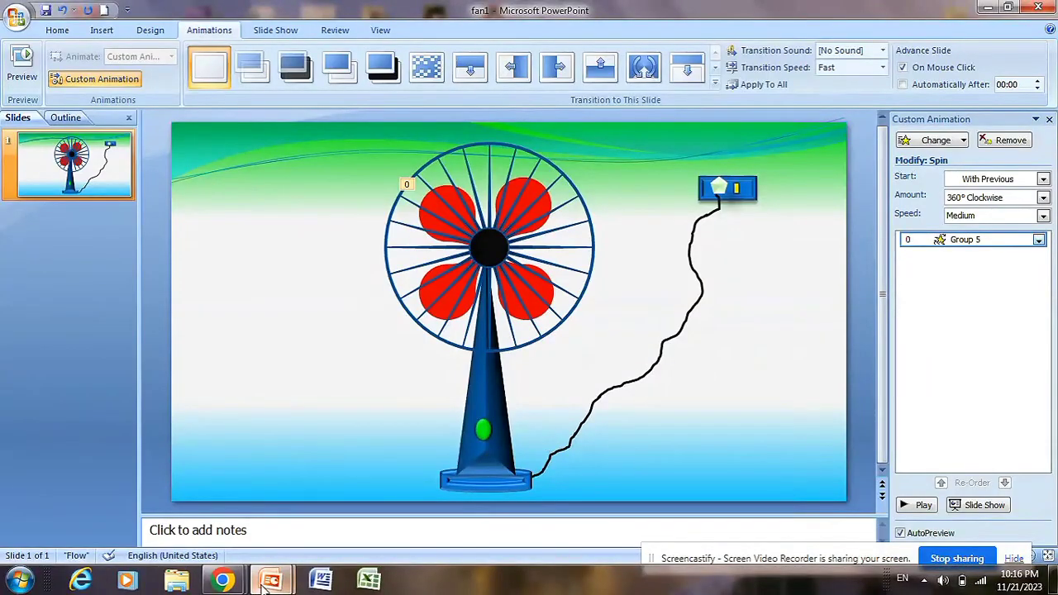
Switch to the Presentation1 window and replace its title slide with a new slide using the Blank layout
{"action": "mouse_move", "coordinate": [271, 579]}
{"action": "left_click", "coordinate": [230, 509]}
{"action": "left_click", "coordinate": [308, 536]}
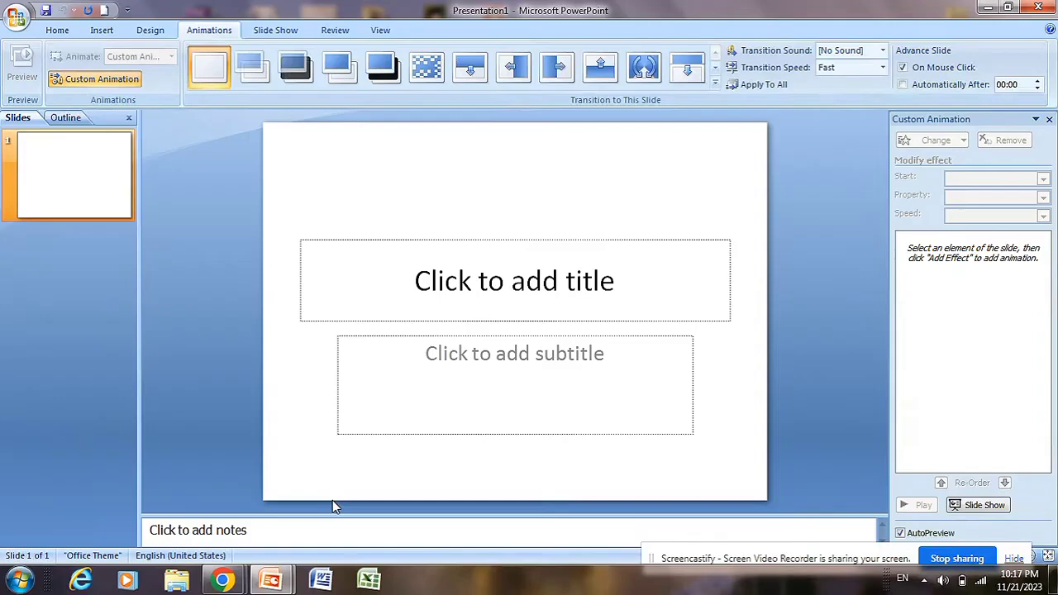
{"action": "left_click", "coordinate": [57, 30]}
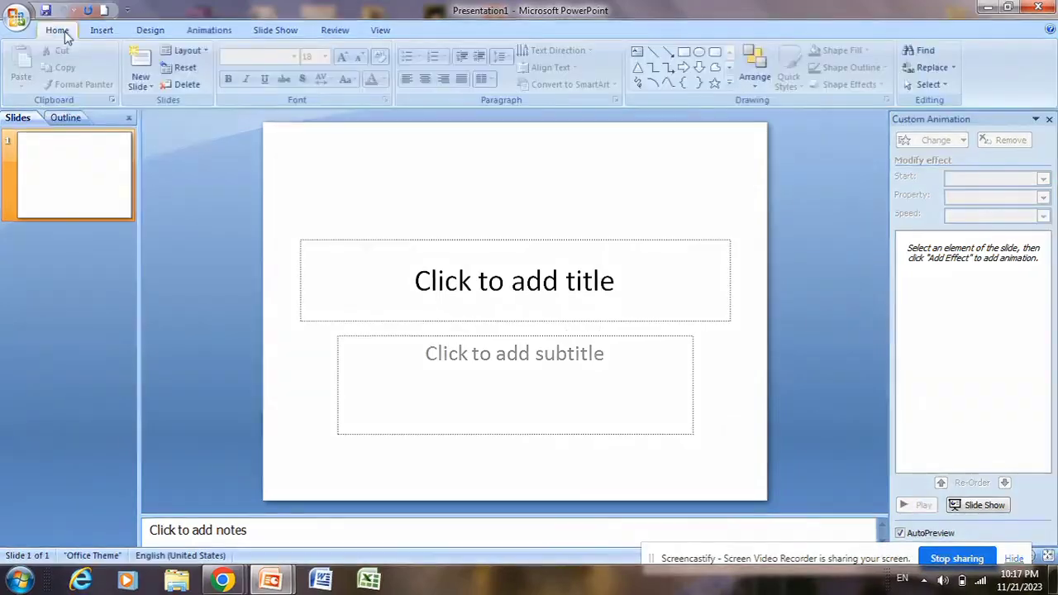
{"action": "left_click", "coordinate": [154, 88]}
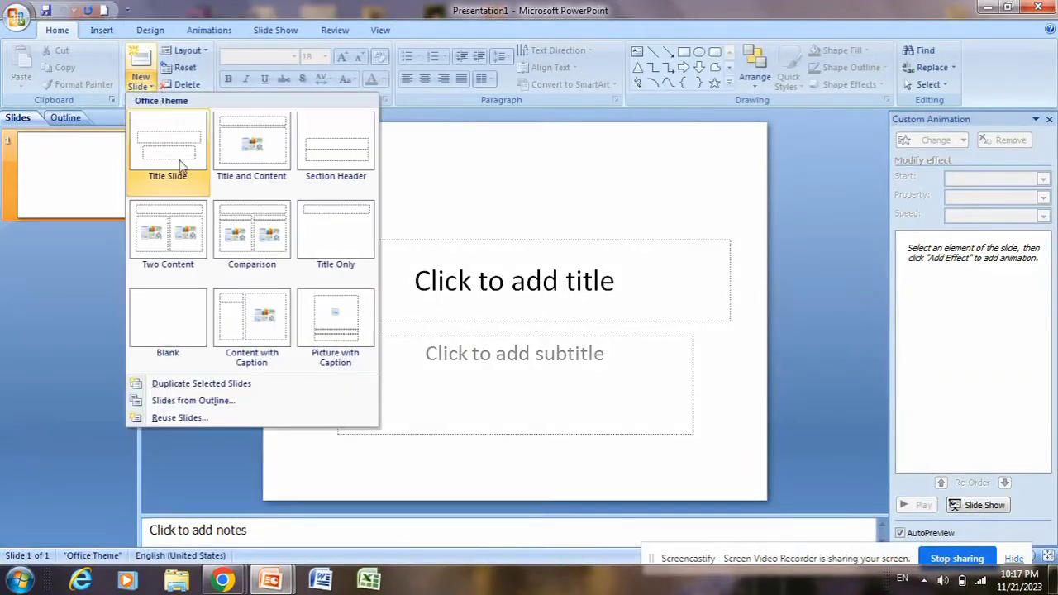
{"action": "left_click", "coordinate": [178, 311]}
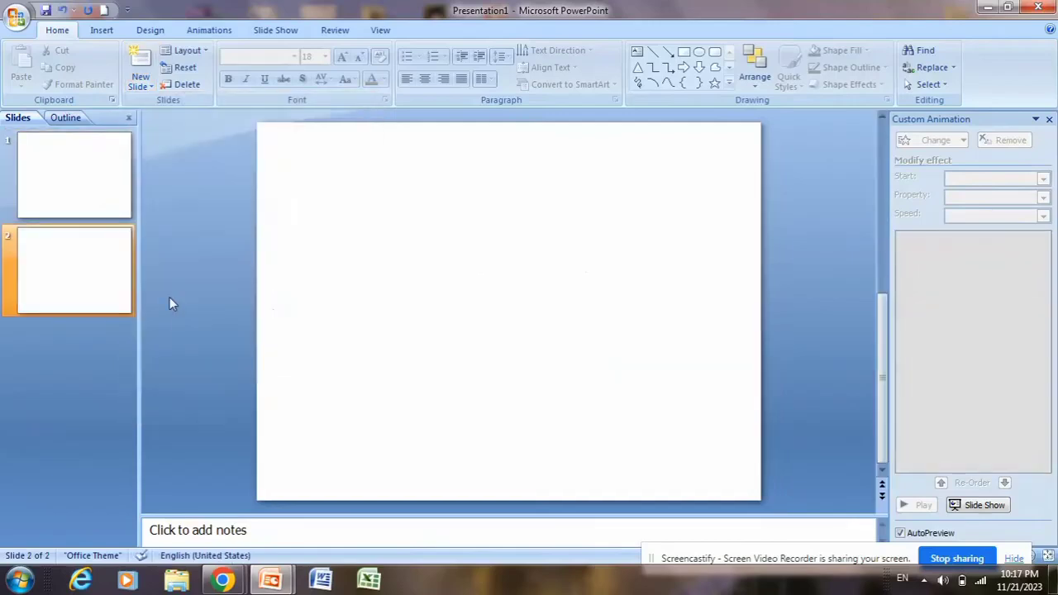
{"action": "left_click", "coordinate": [120, 206]}
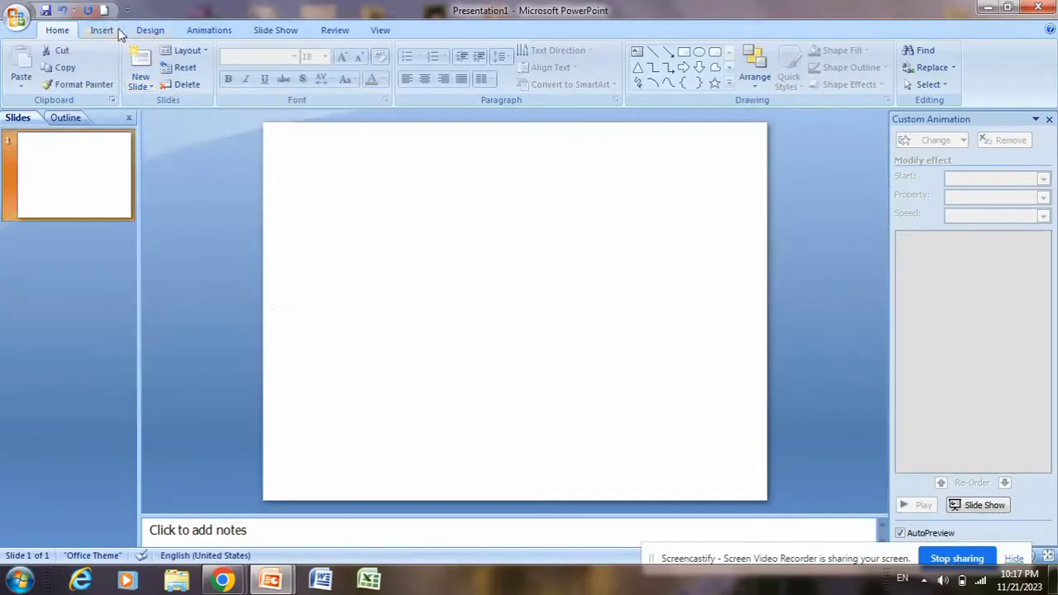
Size the slides for On-screen Show (16:9) and close the Custom Animation pane
{"action": "left_click", "coordinate": [148, 31]}
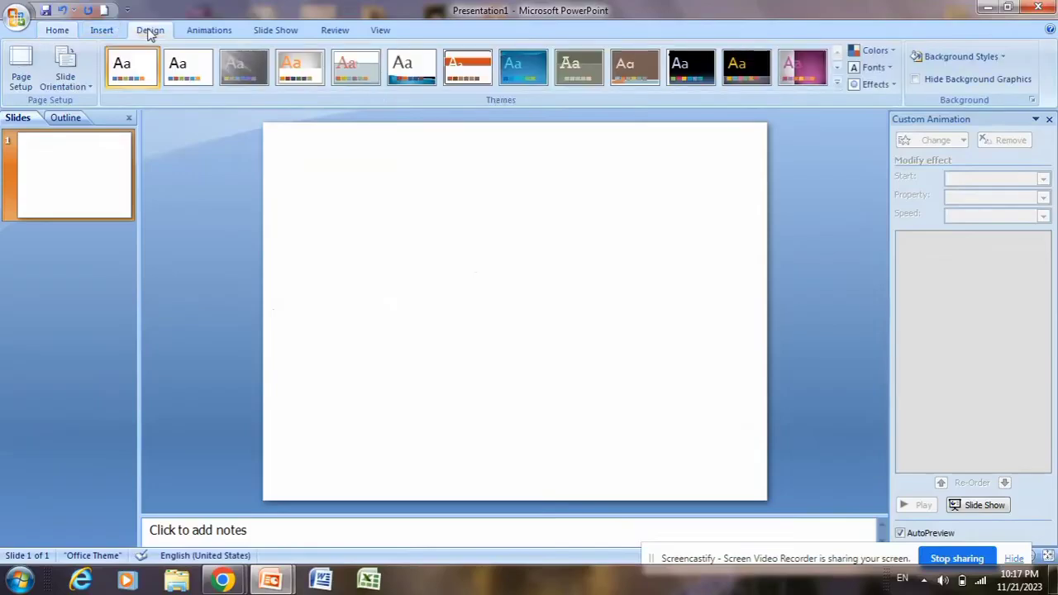
{"action": "left_click", "coordinate": [29, 85]}
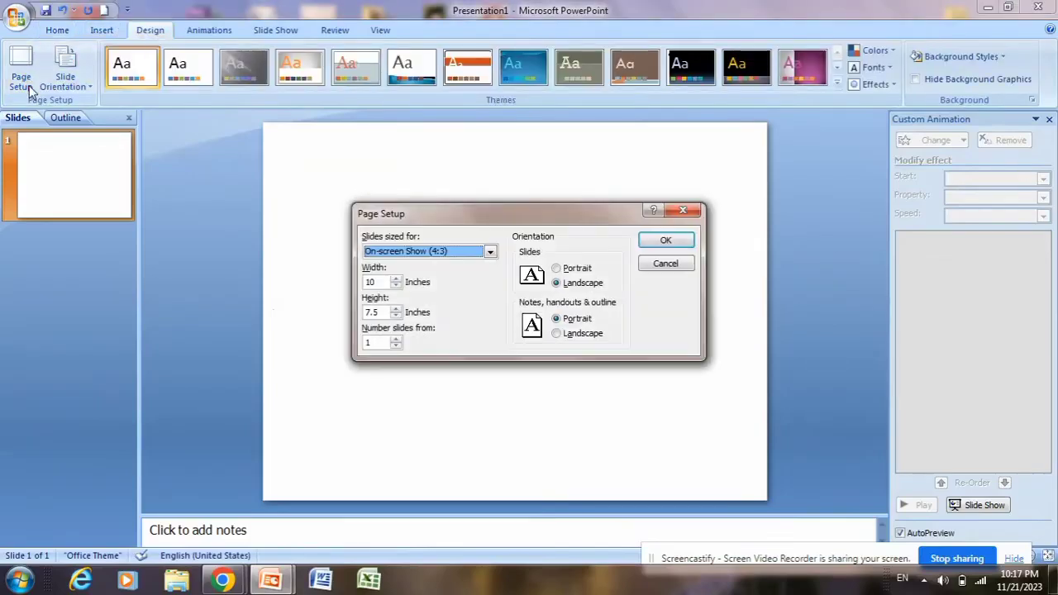
{"action": "left_click", "coordinate": [490, 253]}
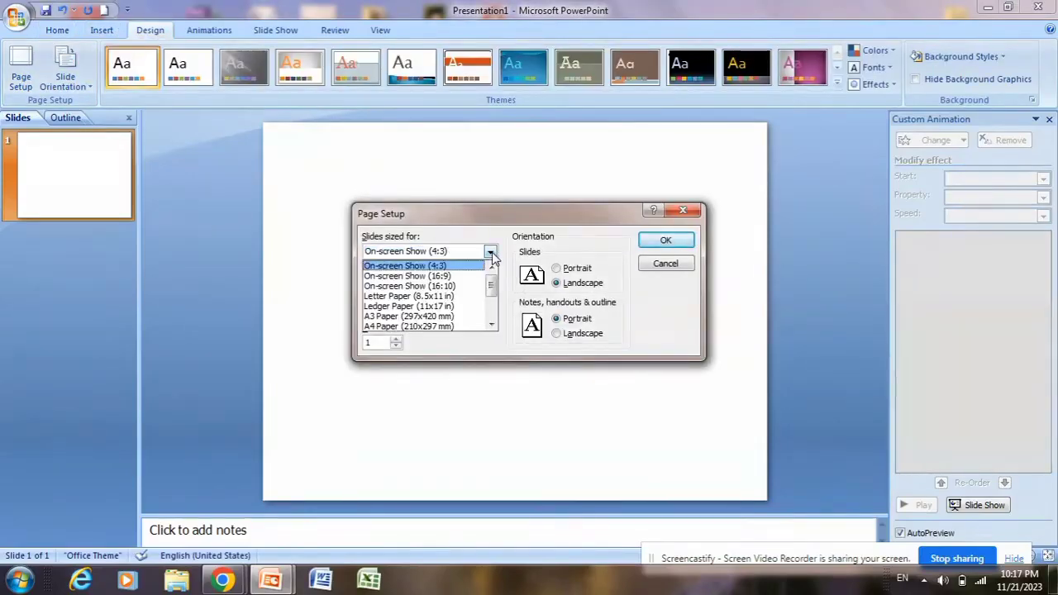
{"action": "left_click", "coordinate": [401, 278]}
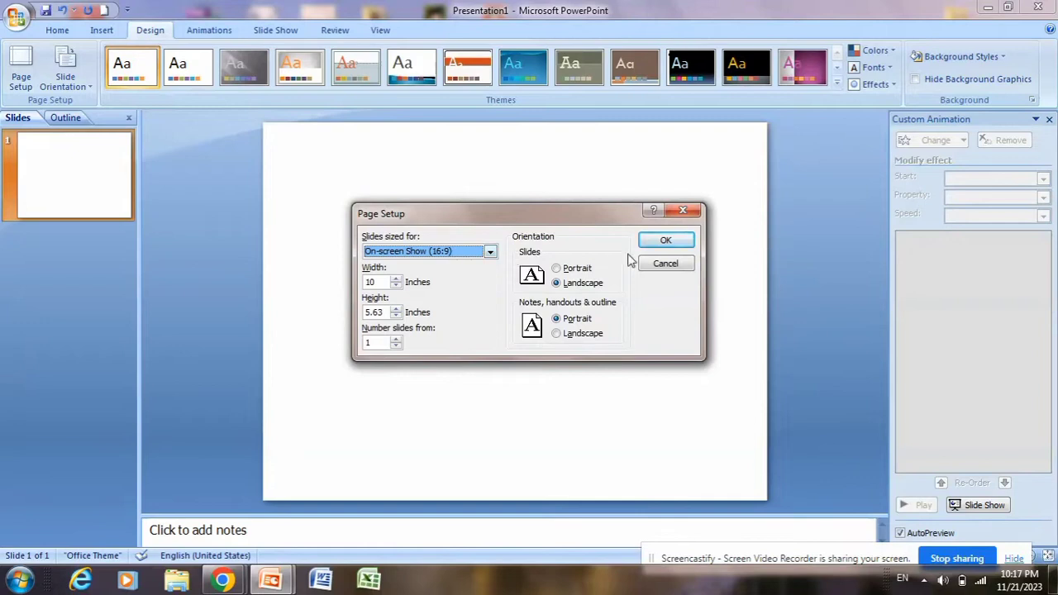
{"action": "left_click", "coordinate": [659, 241]}
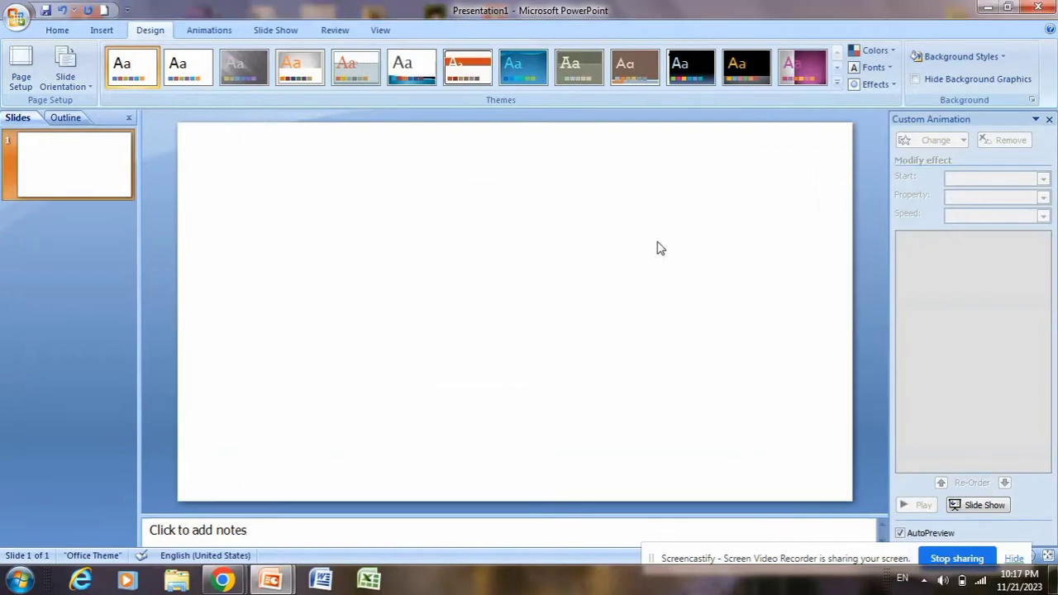
{"action": "left_click", "coordinate": [1050, 119]}
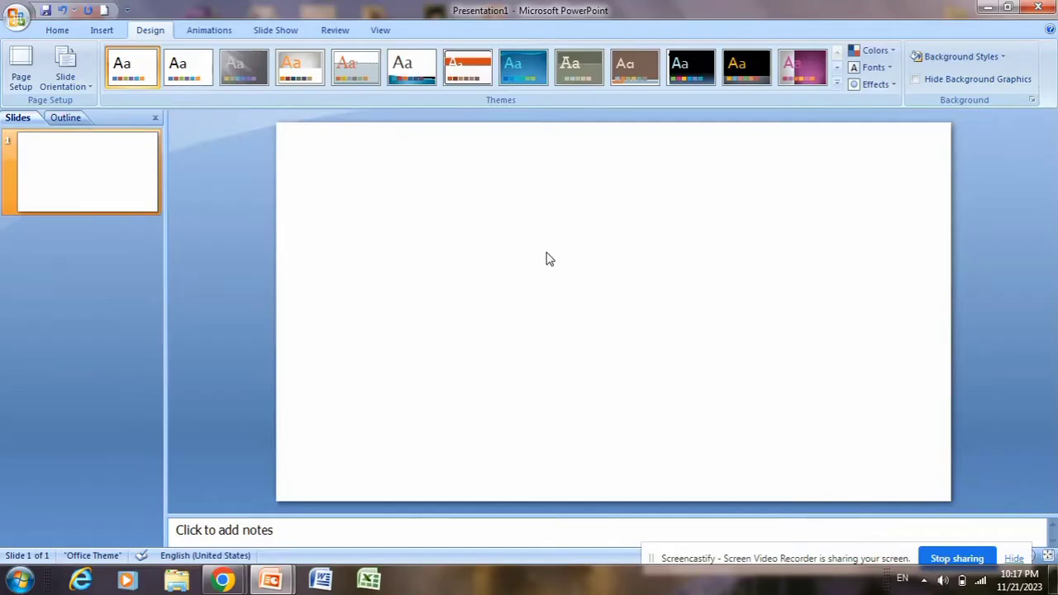
Draw a teardrop shape about 0.83" by 0.83" in the upper part of the slide and lengthen its point
{"action": "left_click", "coordinate": [102, 30]}
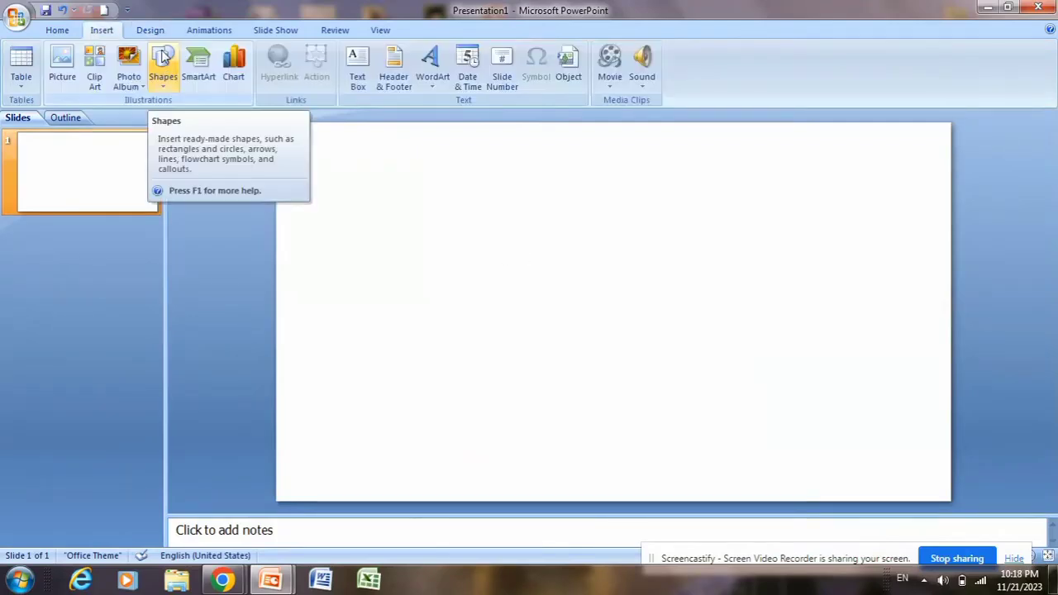
{"action": "left_click", "coordinate": [163, 55]}
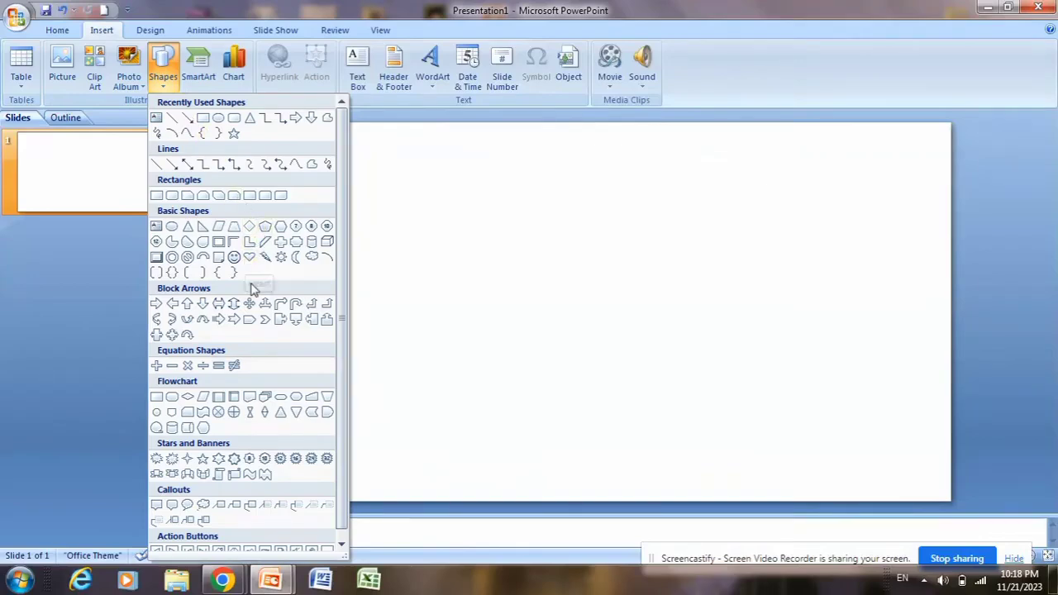
{"action": "left_click", "coordinate": [204, 245]}
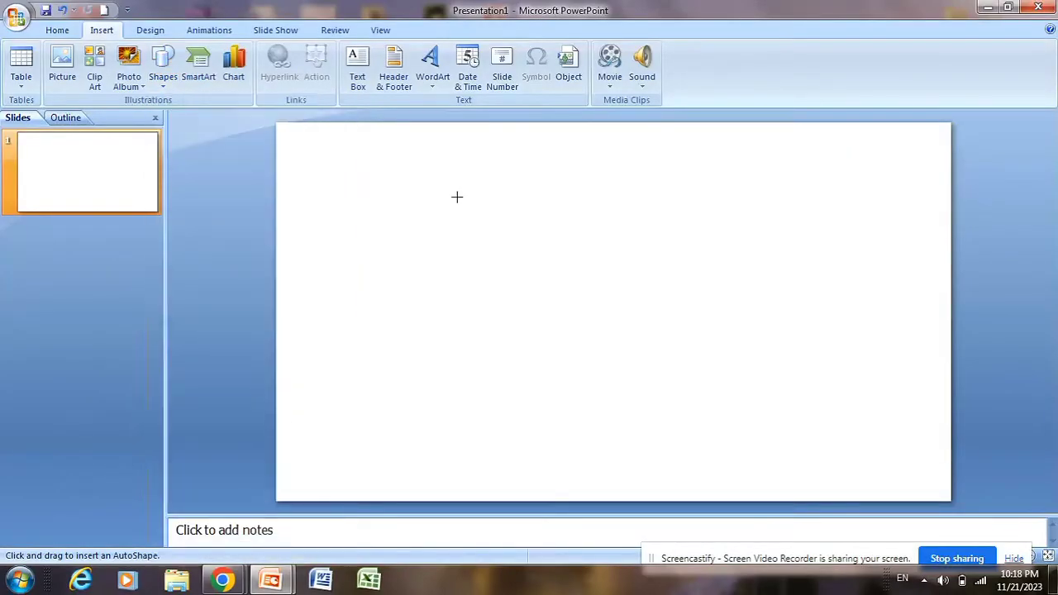
{"action": "left_click_drag", "start_coordinate": [461, 189], "coordinate": [494, 247]}
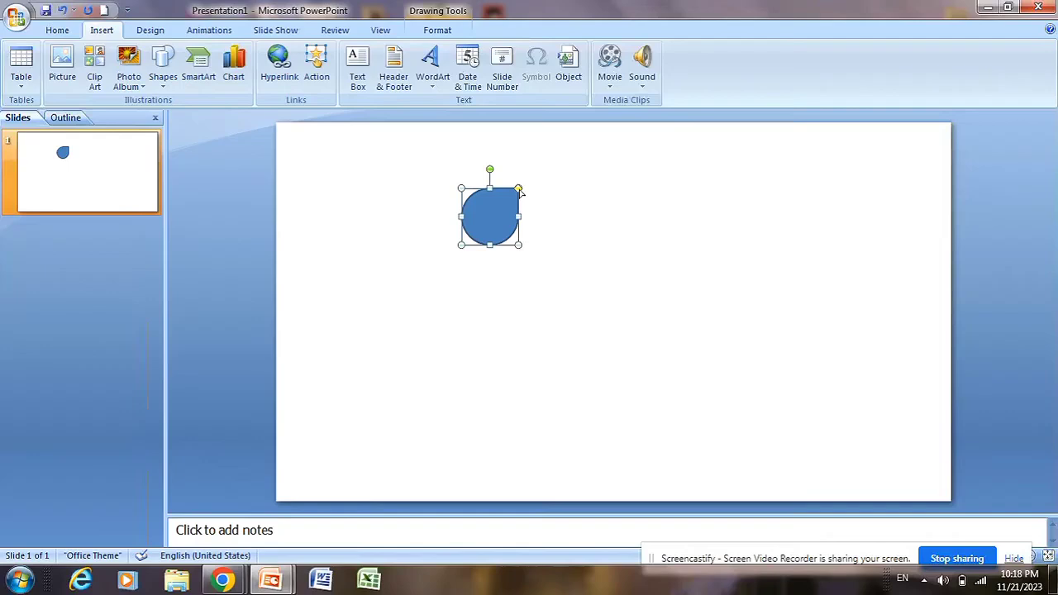
{"action": "left_click_drag", "start_coordinate": [520, 191], "coordinate": [531, 181]}
{"action": "left_click", "coordinate": [567, 217]}
{"action": "left_click", "coordinate": [489, 212]}
{"action": "left_click", "coordinate": [584, 217]}
Duplicate the teardrop and rotate the copy 180° so its point faces the opposite way
{"action": "left_click", "coordinate": [499, 201]}
{"action": "key", "text": "ctrl+d"}
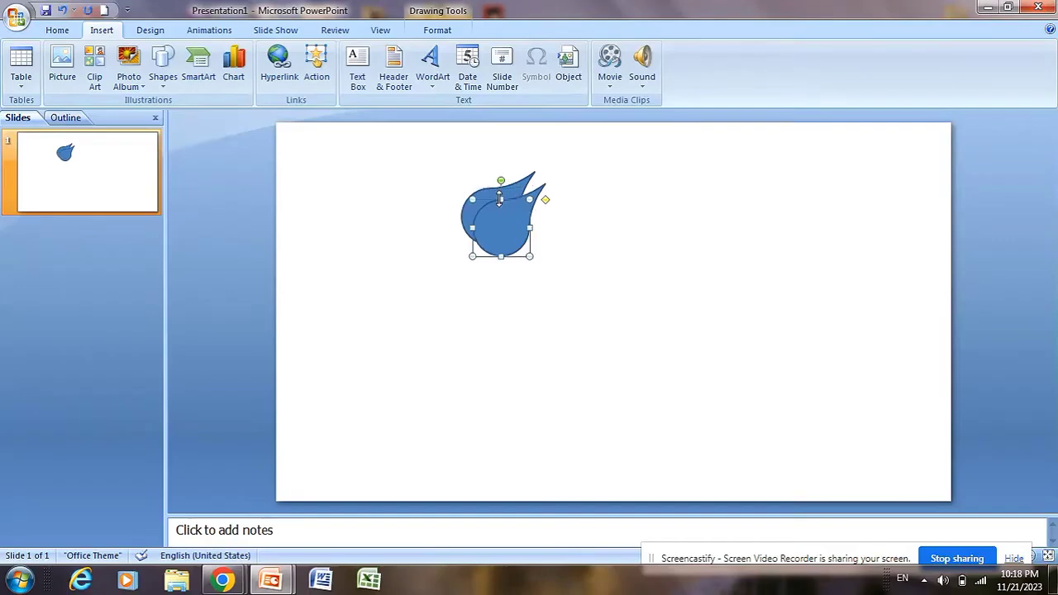
{"action": "left_click_drag", "start_coordinate": [503, 215], "coordinate": [486, 210]}
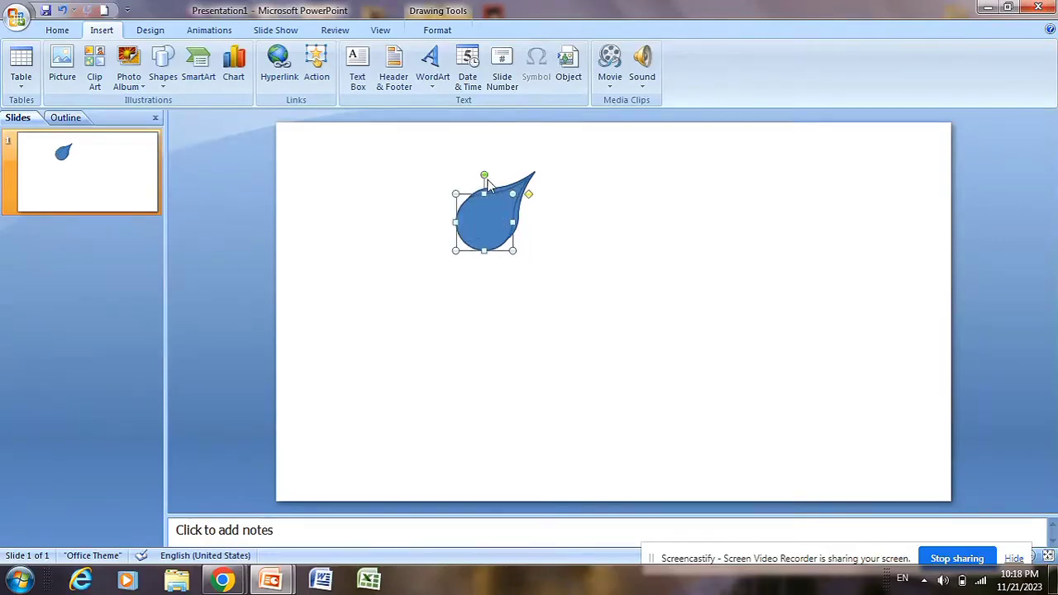
{"action": "left_click_drag", "start_coordinate": [486, 173], "coordinate": [486, 291]}
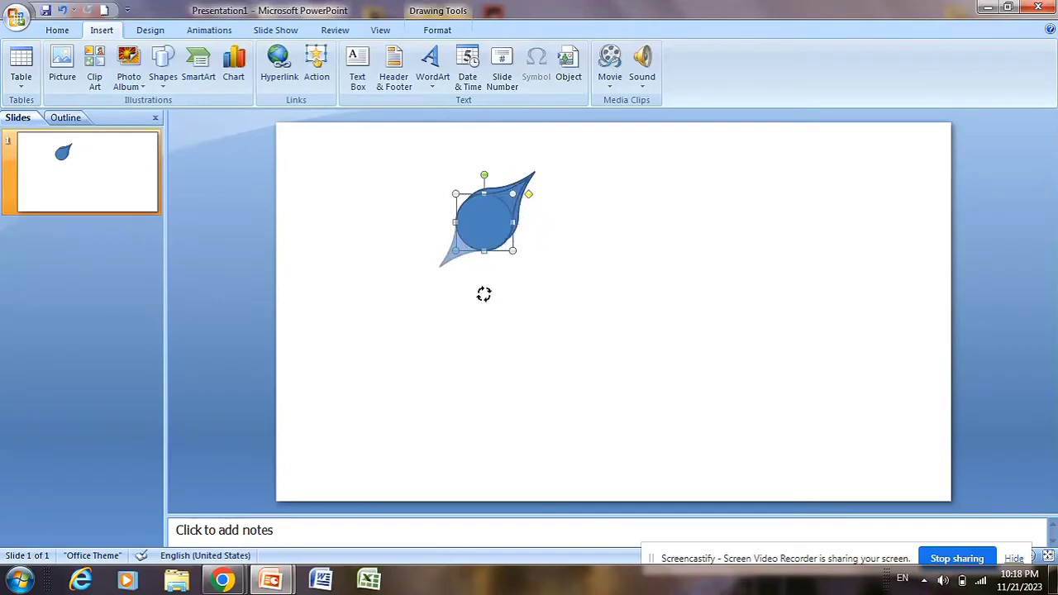
{"action": "left_click", "coordinate": [484, 298]}
Move the two teardrops apart diagonally so their points meet, forming two opposite fan blades near the slide's upper middle
{"action": "left_click", "coordinate": [489, 226]}
{"action": "left_click_drag", "start_coordinate": [490, 226], "coordinate": [572, 203]}
{"action": "left_click_drag", "start_coordinate": [492, 207], "coordinate": [476, 306]}
{"action": "left_click_drag", "start_coordinate": [558, 202], "coordinate": [660, 174]}
{"action": "left_click", "coordinate": [479, 305]}
{"action": "left_click_drag", "start_coordinate": [479, 305], "coordinate": [536, 267]}
{"action": "left_click_drag", "start_coordinate": [660, 181], "coordinate": [626, 182]}
{"action": "left_click", "coordinate": [689, 230]}
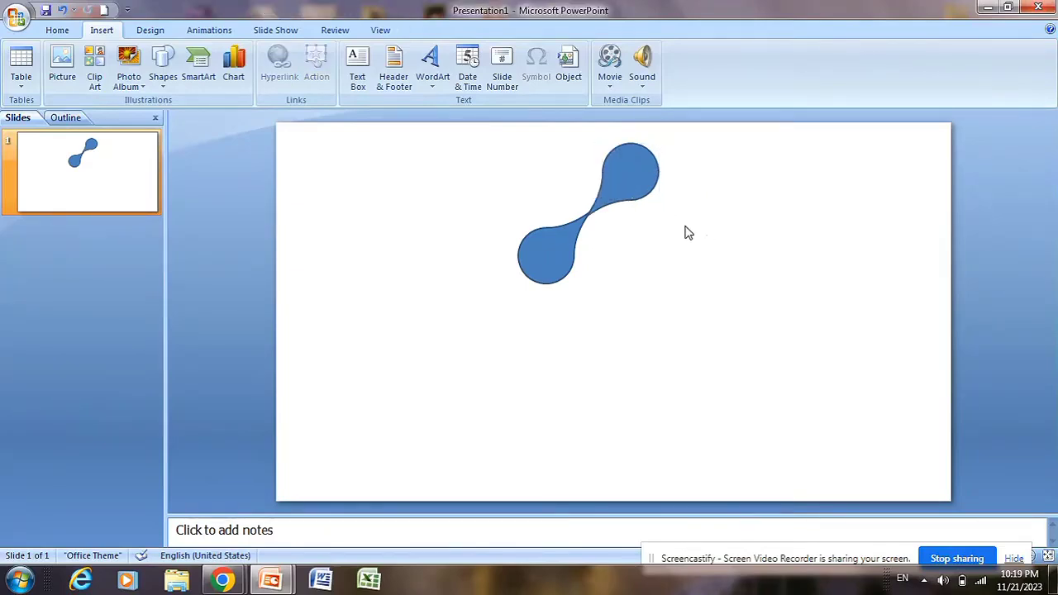
Duplicate the lower-left blade, rotate the copy 90° clockwise and place it as the upper-left blade with its point at the centre
{"action": "left_click", "coordinate": [563, 246]}
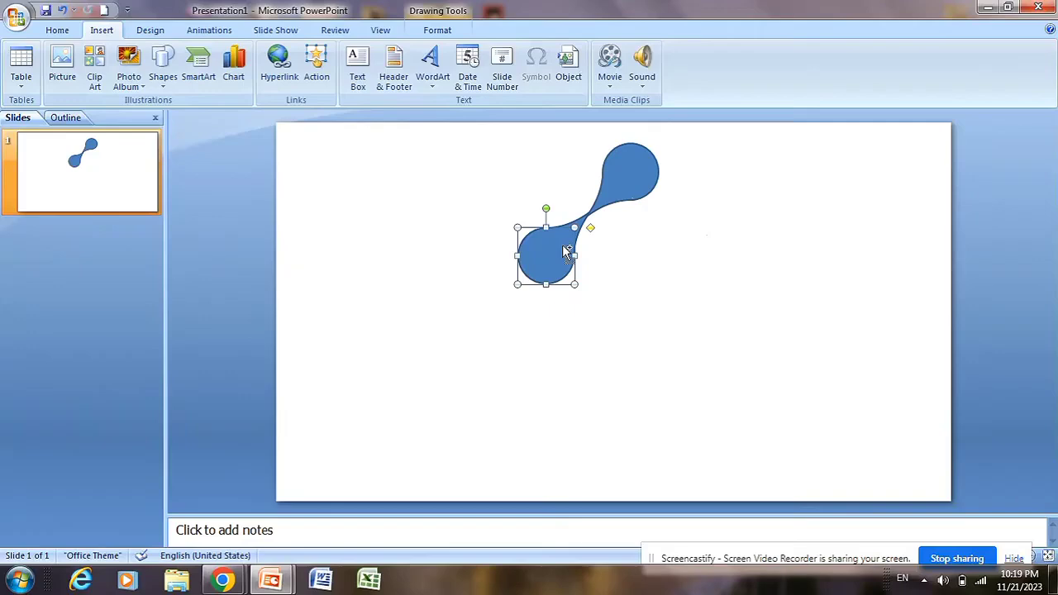
{"action": "left_click_drag", "start_coordinate": [562, 251], "coordinate": [529, 205]}
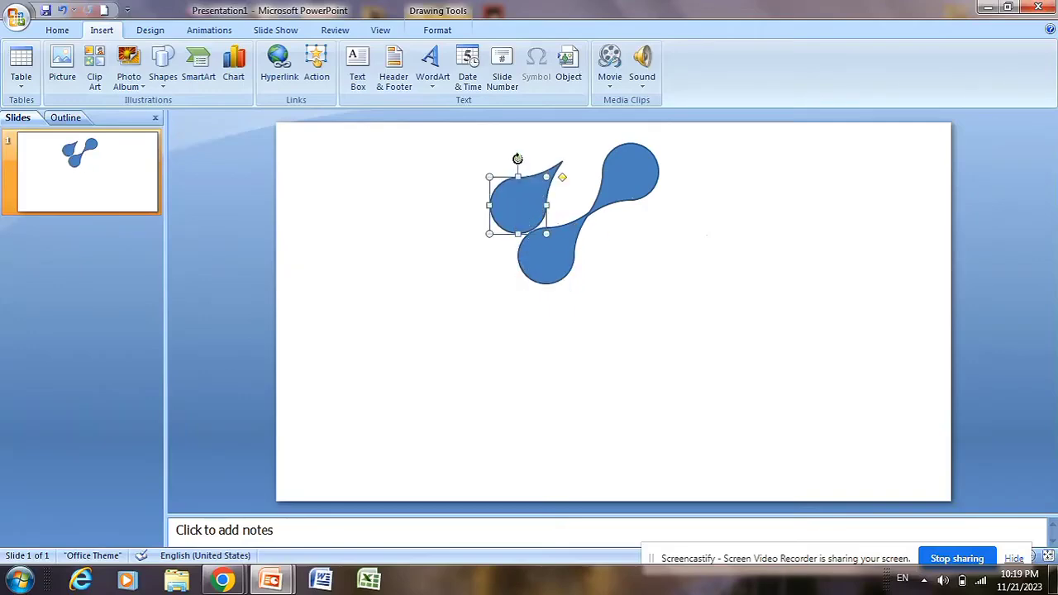
{"action": "left_click_drag", "start_coordinate": [517, 158], "coordinate": [541, 176]}
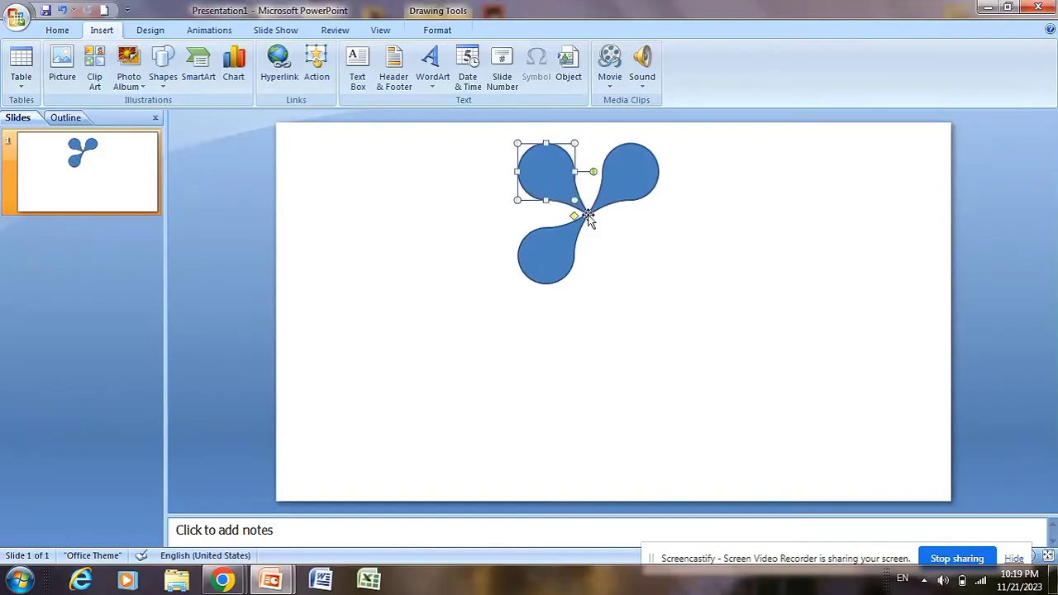
Duplicate the lower-left blade again, rotate the copy 90° counterclockwise and place it as the lower-right blade touching the centre
{"action": "left_click", "coordinate": [561, 253]}
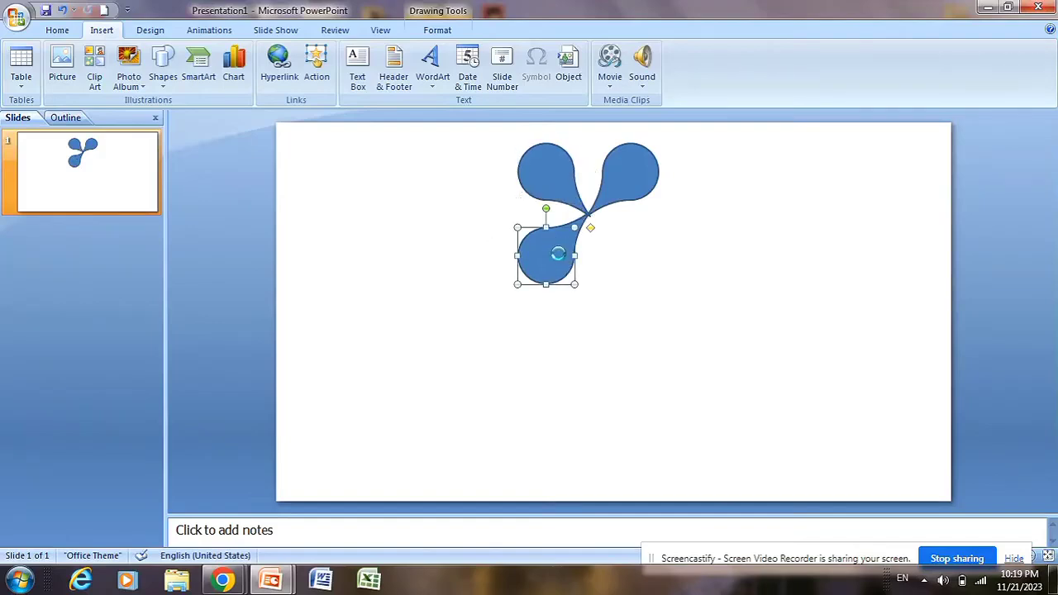
{"action": "key", "text": "ctrl+d"}
{"action": "left_click_drag", "start_coordinate": [558, 254], "coordinate": [610, 263]}
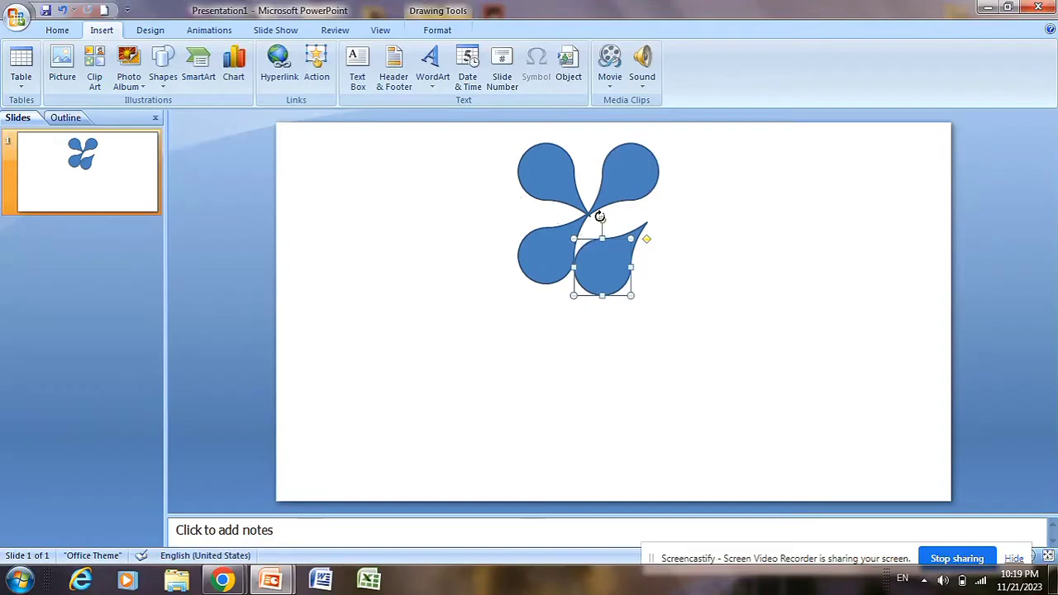
{"action": "left_click_drag", "start_coordinate": [600, 217], "coordinate": [617, 258]}
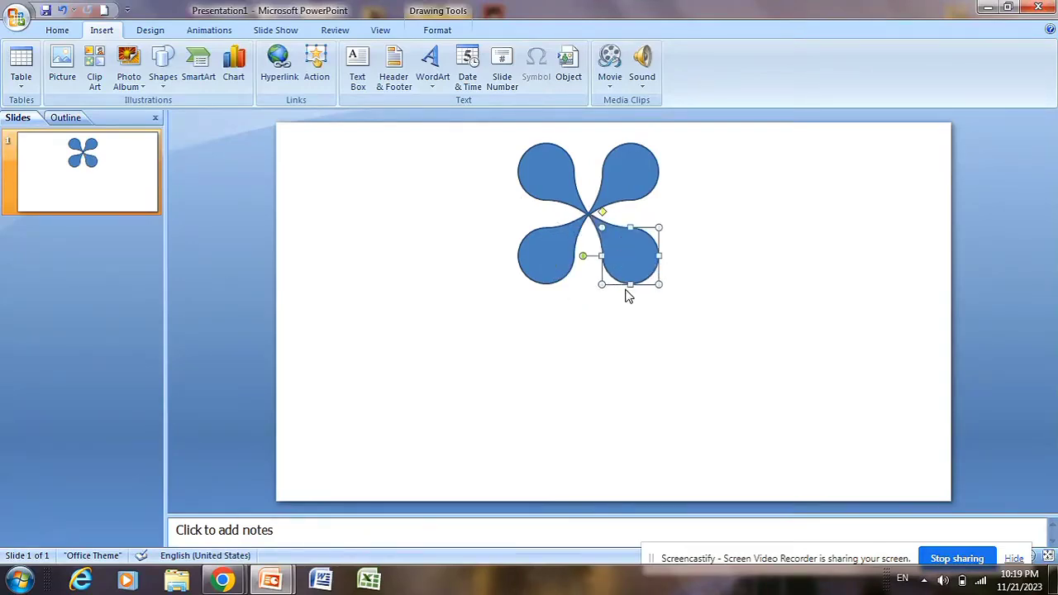
{"action": "left_click", "coordinate": [643, 347]}
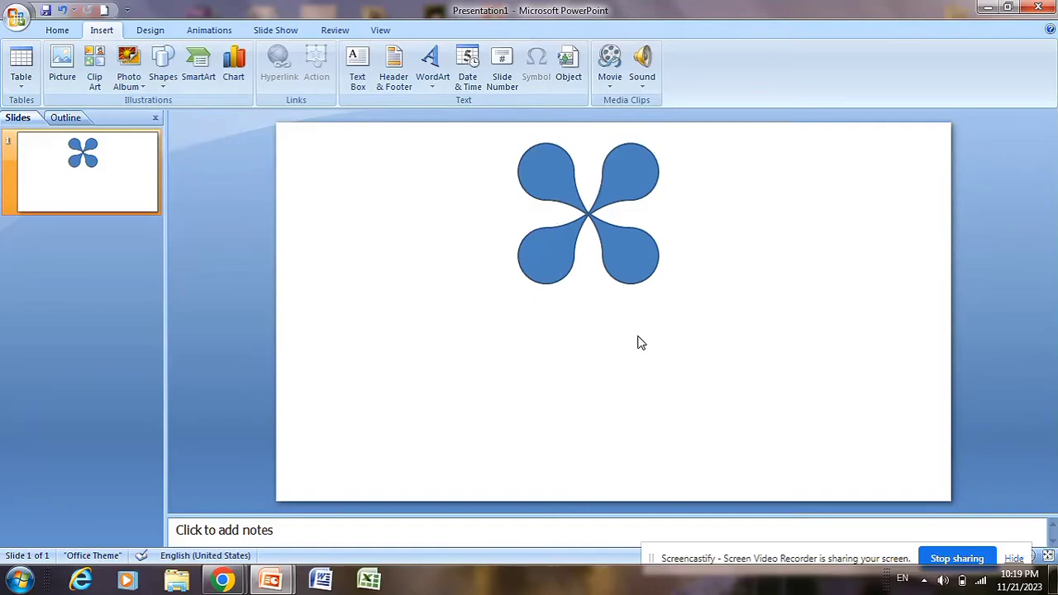
Group the four blades into one object and set its shape outline to No Outline
{"action": "left_click", "coordinate": [552, 161]}
{"action": "left_click", "coordinate": [559, 250], "text": "shift"}
{"action": "left_click", "coordinate": [633, 246], "text": "shift"}
{"action": "left_click", "coordinate": [628, 169], "text": "shift"}
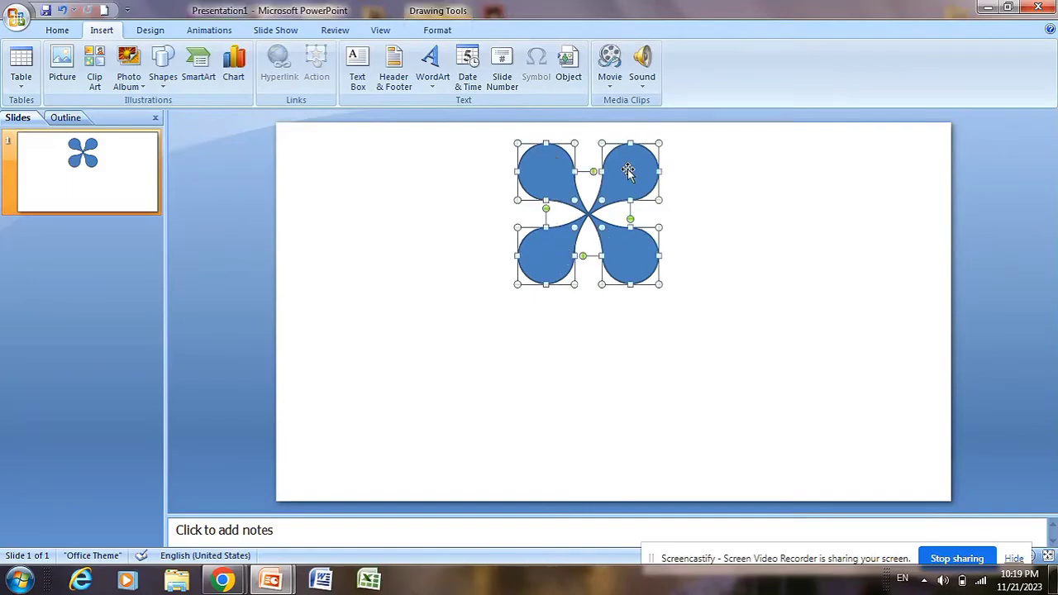
{"action": "left_click", "coordinate": [447, 32]}
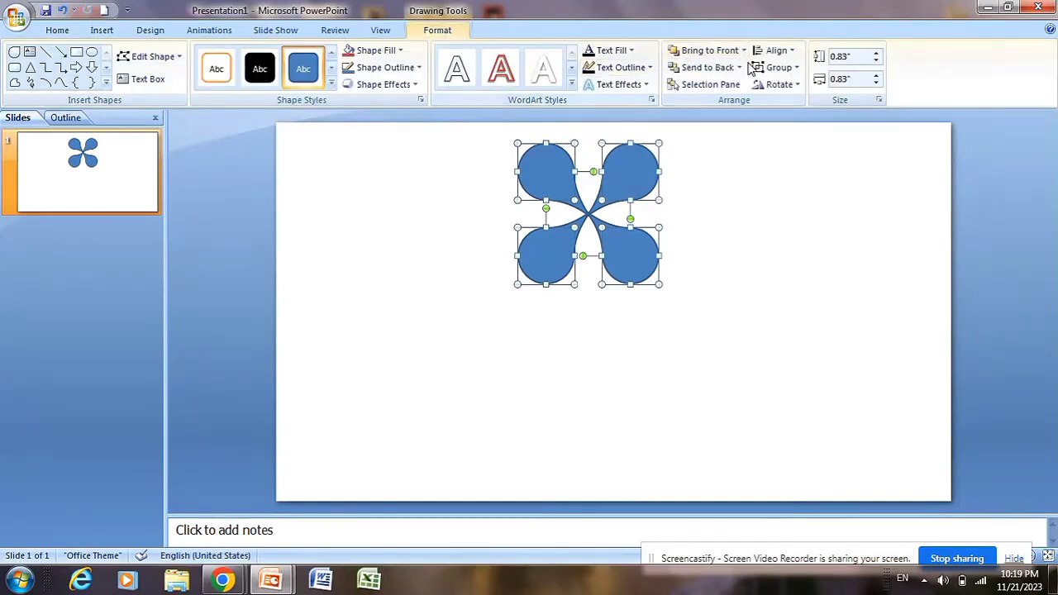
{"action": "left_click", "coordinate": [769, 68]}
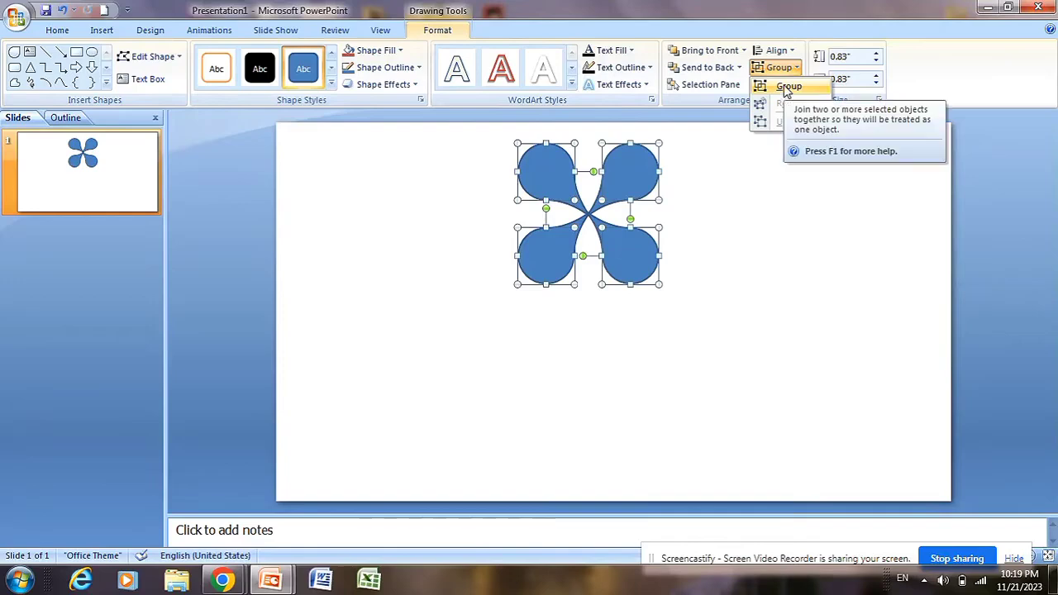
{"action": "left_click", "coordinate": [788, 89]}
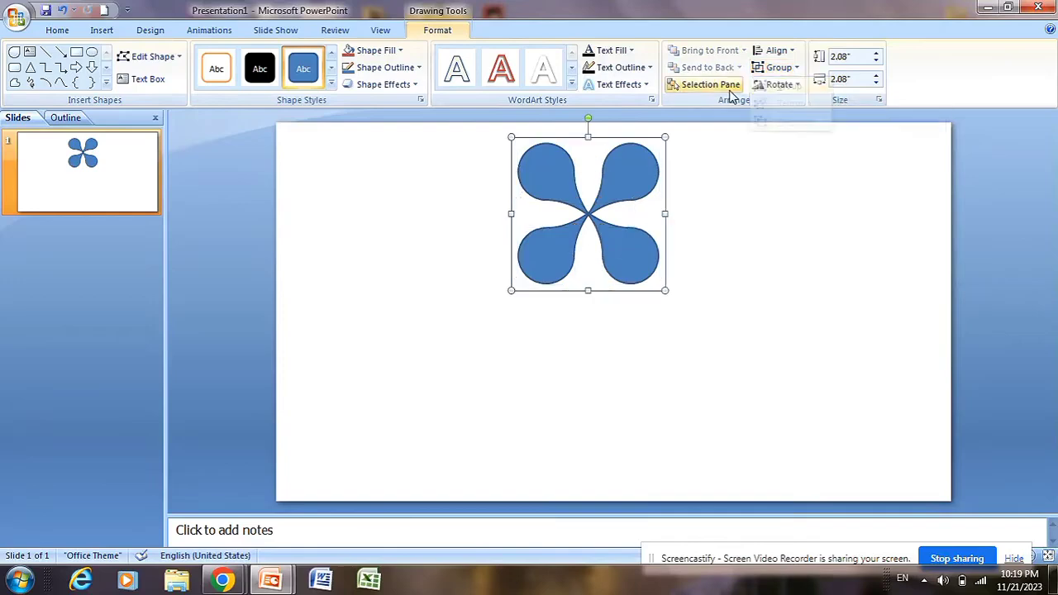
{"action": "left_click", "coordinate": [383, 70]}
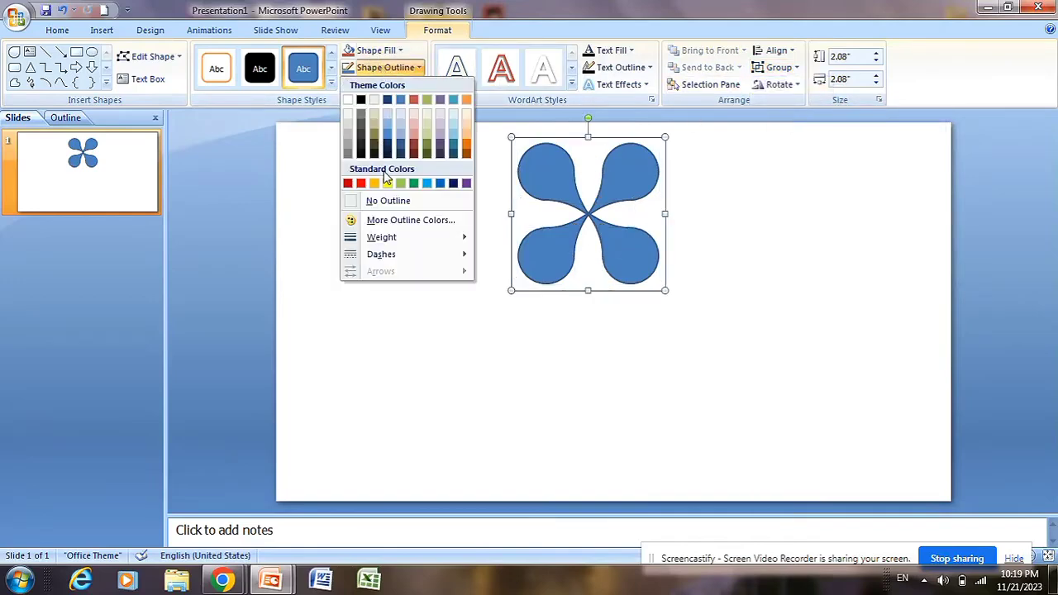
{"action": "left_click", "coordinate": [387, 202]}
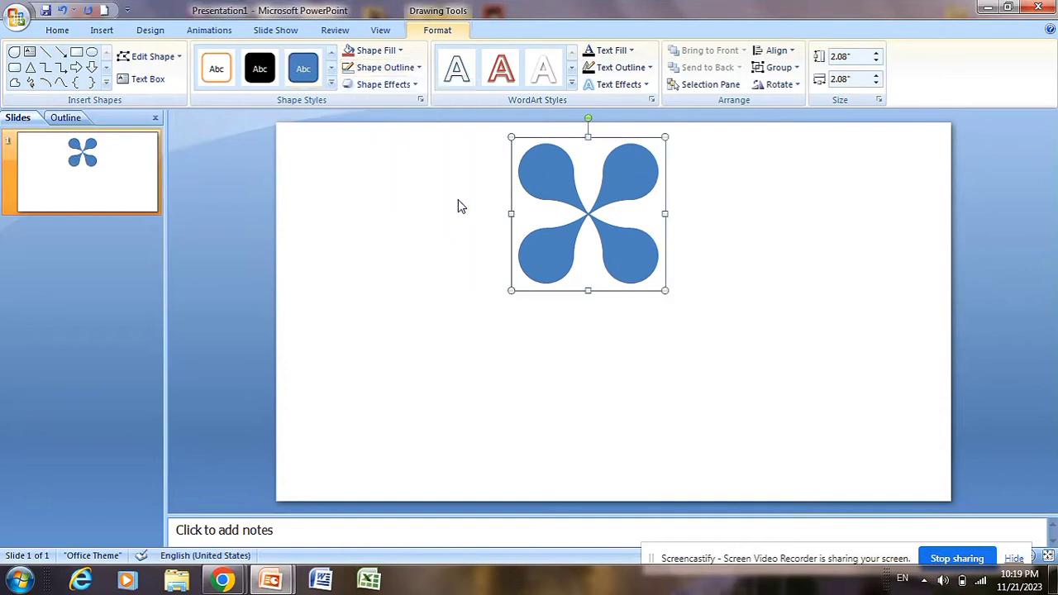
Fill the grouped fan blades with the standard Red color
{"action": "left_click", "coordinate": [399, 52]}
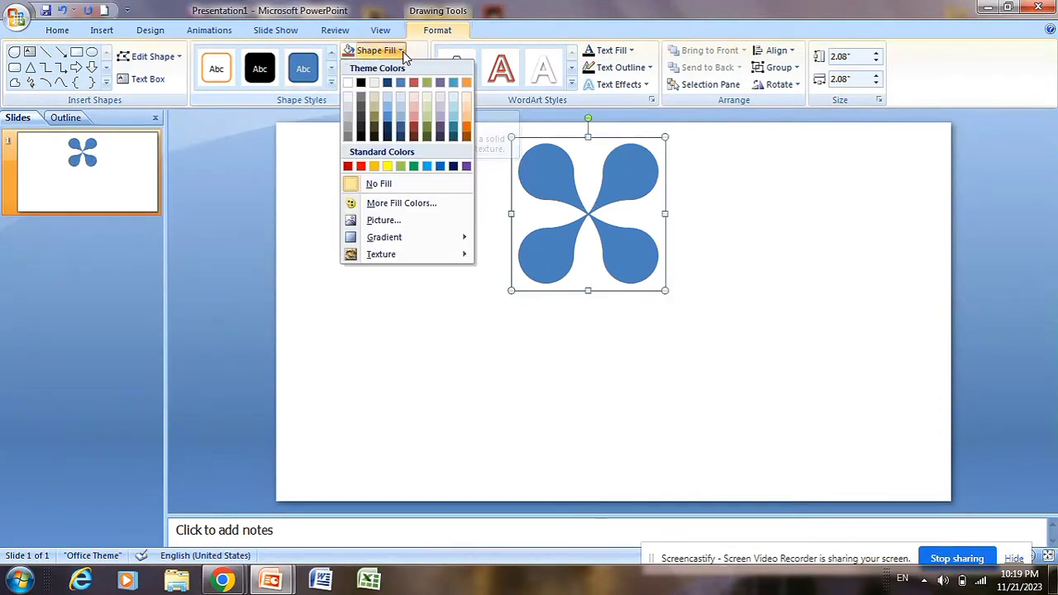
{"action": "left_click", "coordinate": [362, 166]}
{"action": "left_click", "coordinate": [787, 232]}
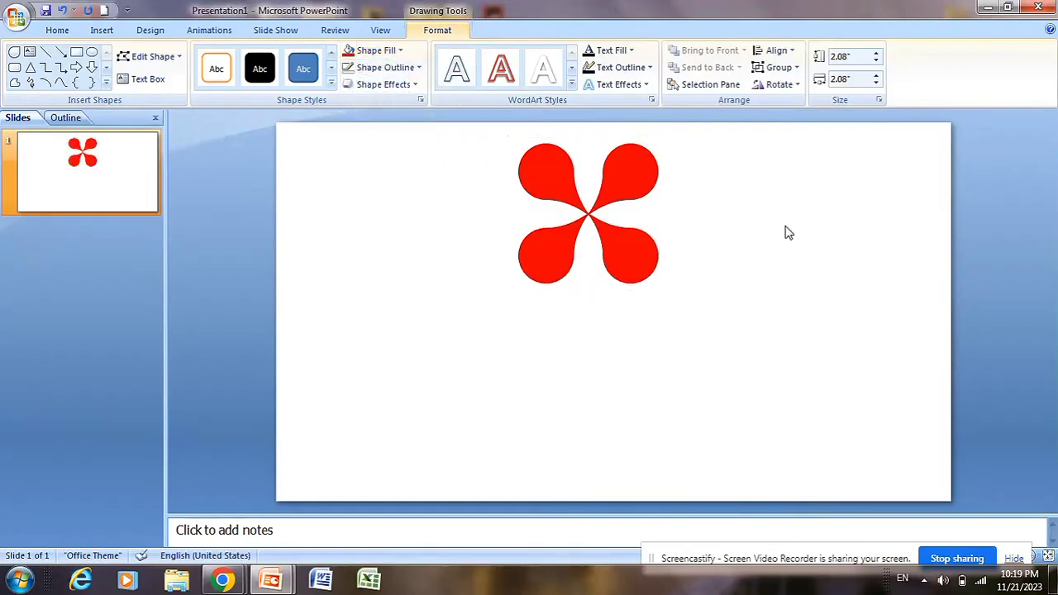
Add a Spin emphasis animation to the grouped red fan blades
{"action": "left_click", "coordinate": [626, 181]}
{"action": "left_click", "coordinate": [211, 35]}
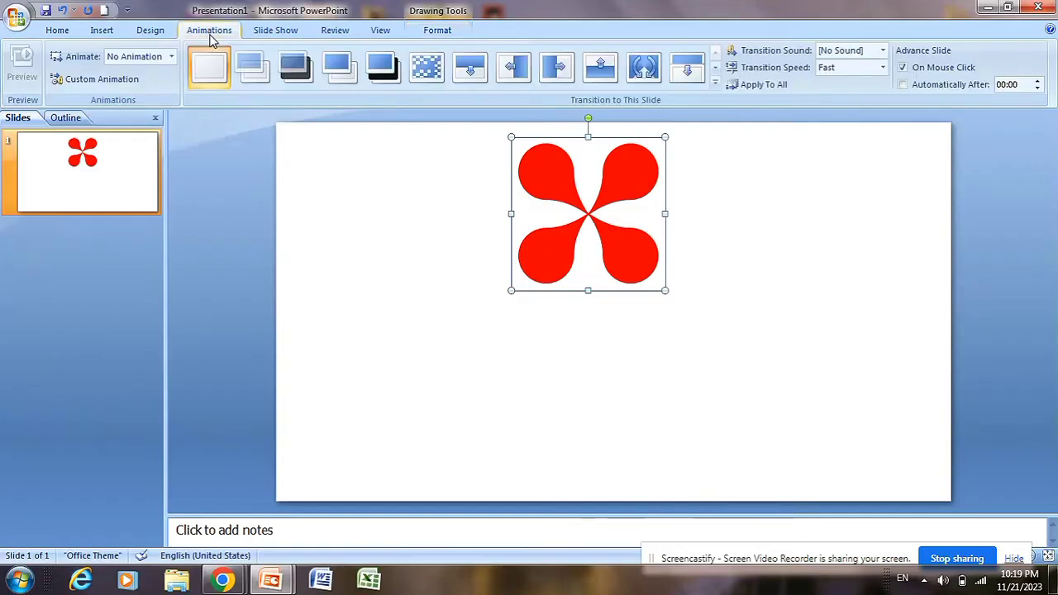
{"action": "left_click", "coordinate": [120, 81]}
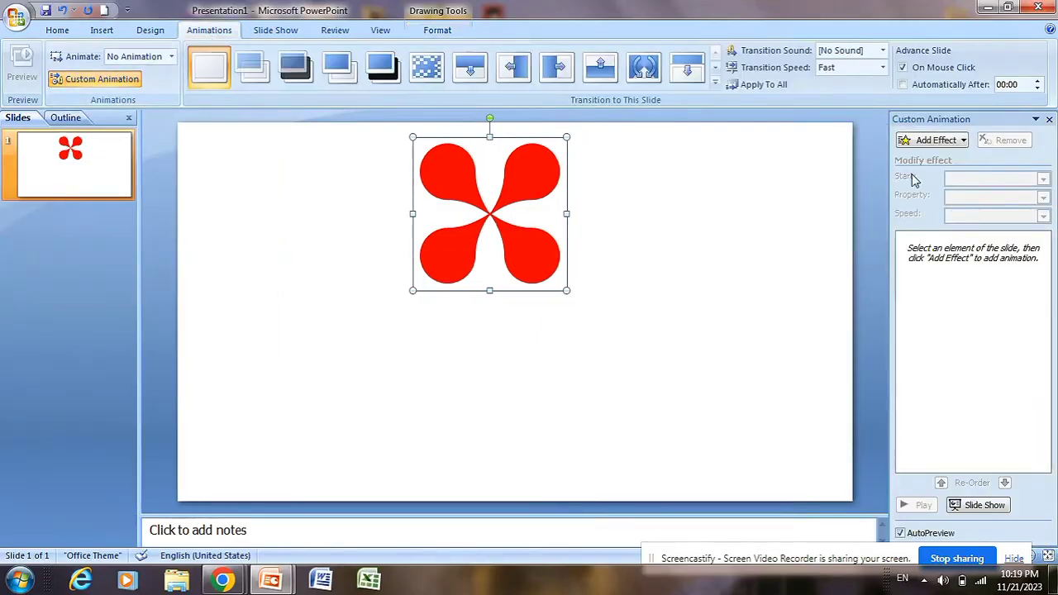
{"action": "left_click", "coordinate": [927, 145]}
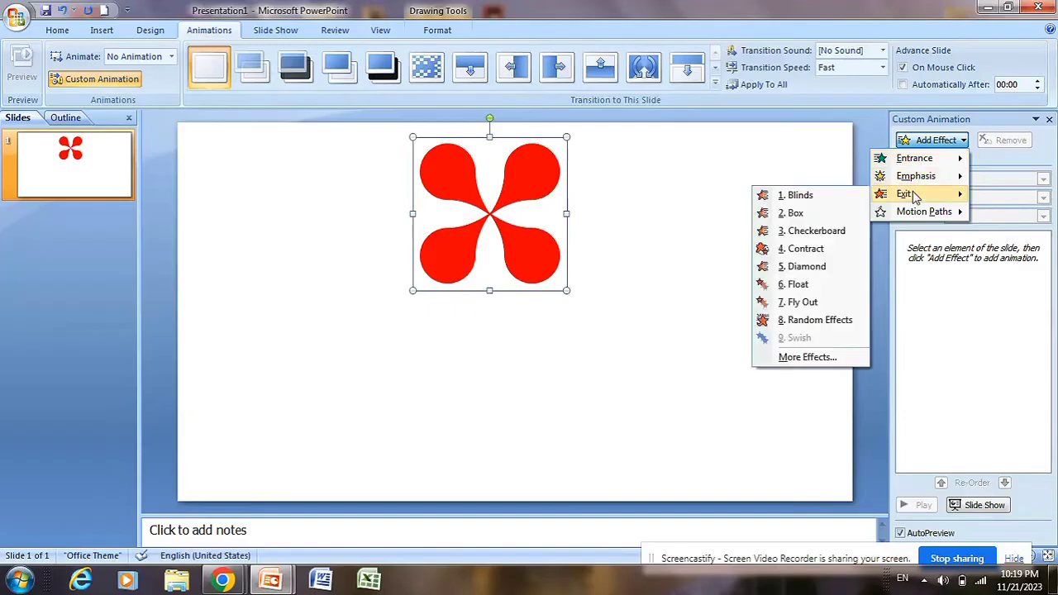
{"action": "mouse_move", "coordinate": [910, 182]}
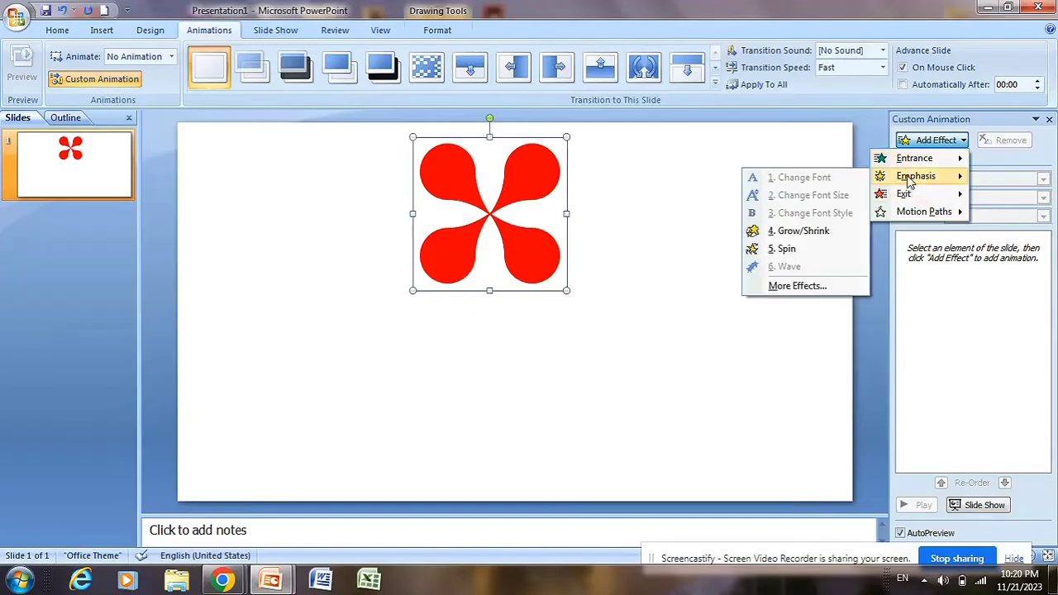
{"action": "left_click", "coordinate": [787, 249]}
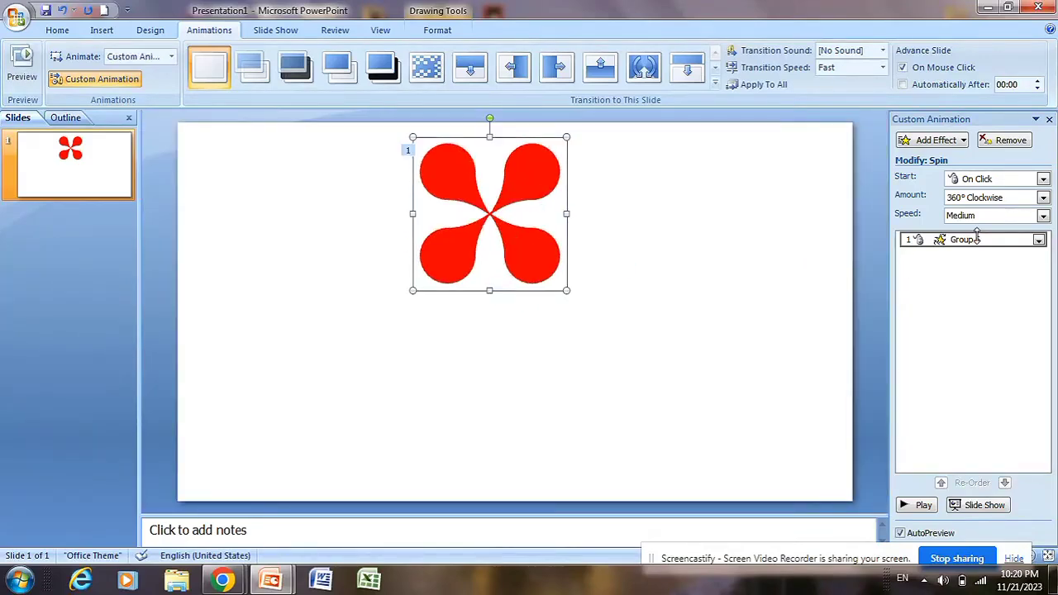
Set the blade group's Spin timing to start With Previous at a speed of 2 seconds (Medium)
{"action": "left_click", "coordinate": [1040, 240]}
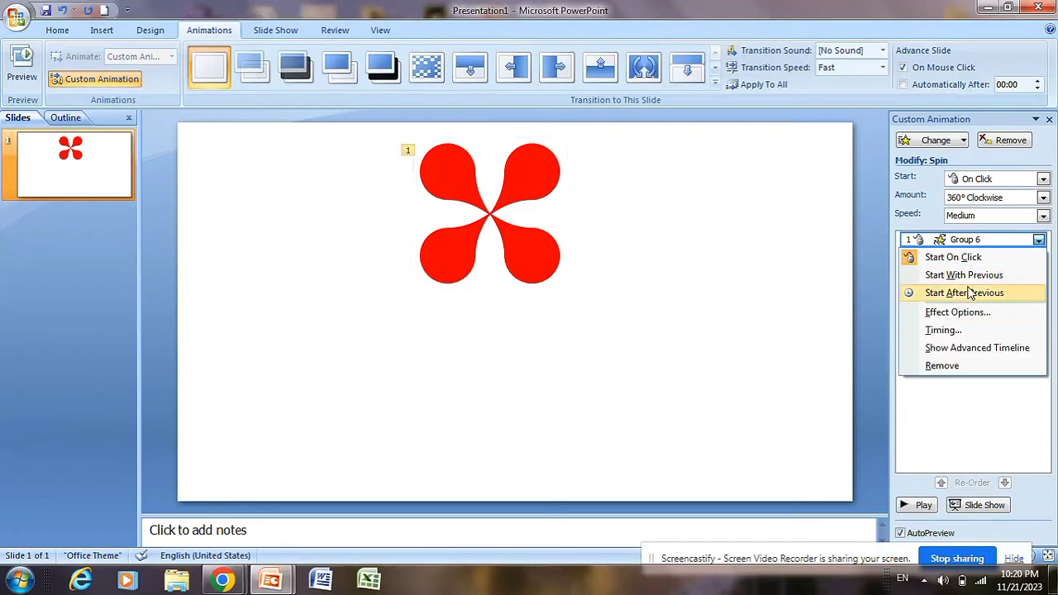
{"action": "left_click", "coordinate": [939, 329]}
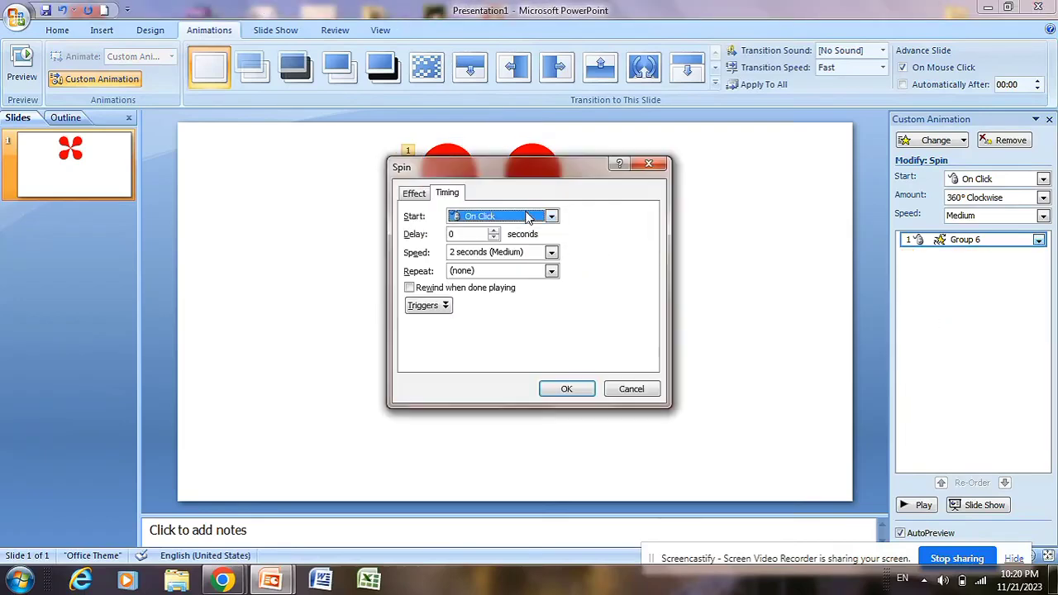
{"action": "left_click", "coordinate": [533, 215]}
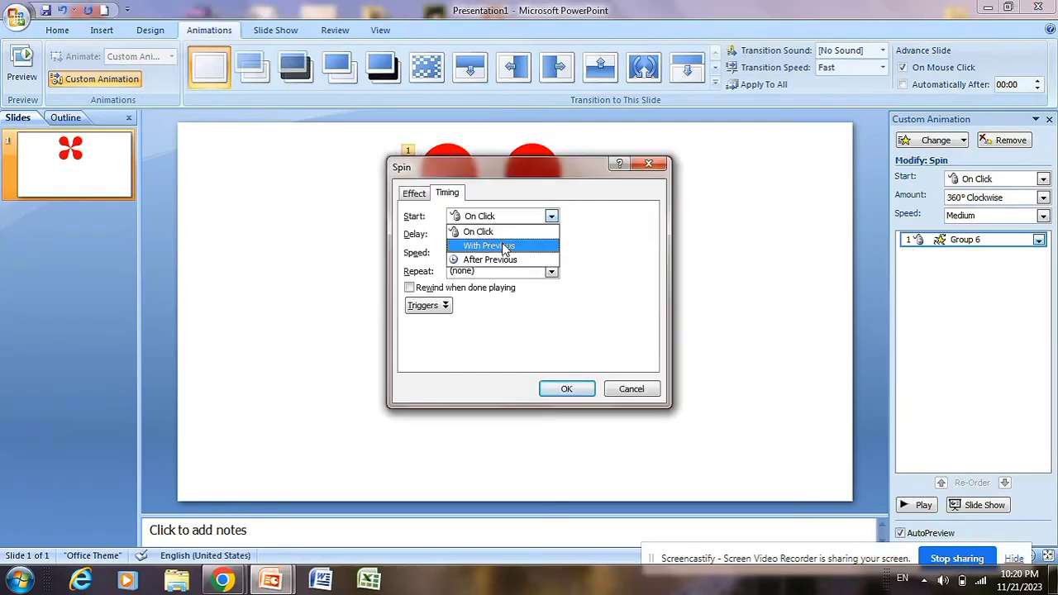
{"action": "left_click", "coordinate": [512, 242]}
{"action": "left_click", "coordinate": [551, 252]}
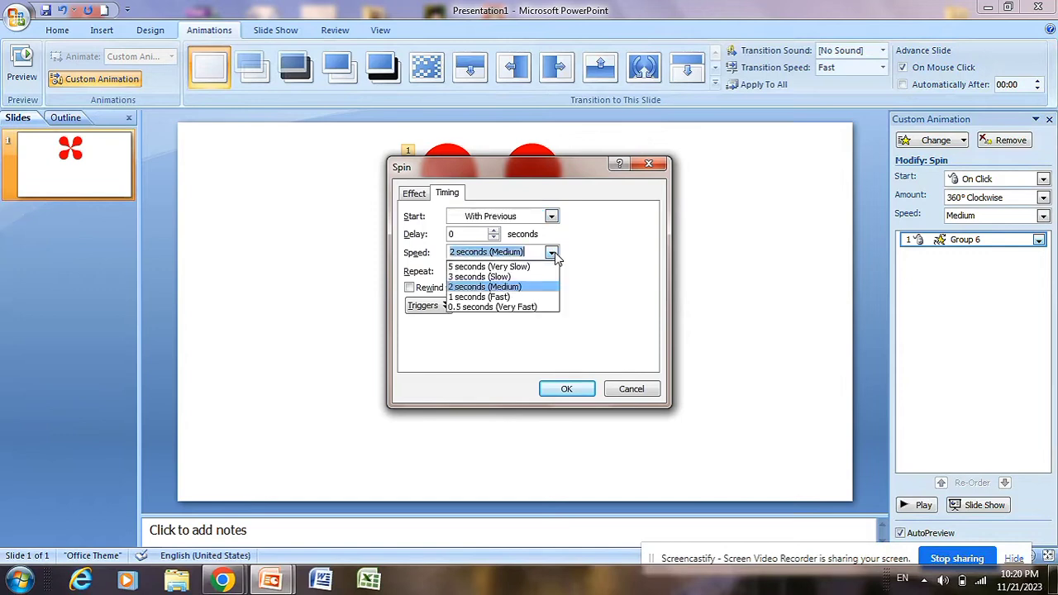
{"action": "left_click", "coordinate": [508, 287]}
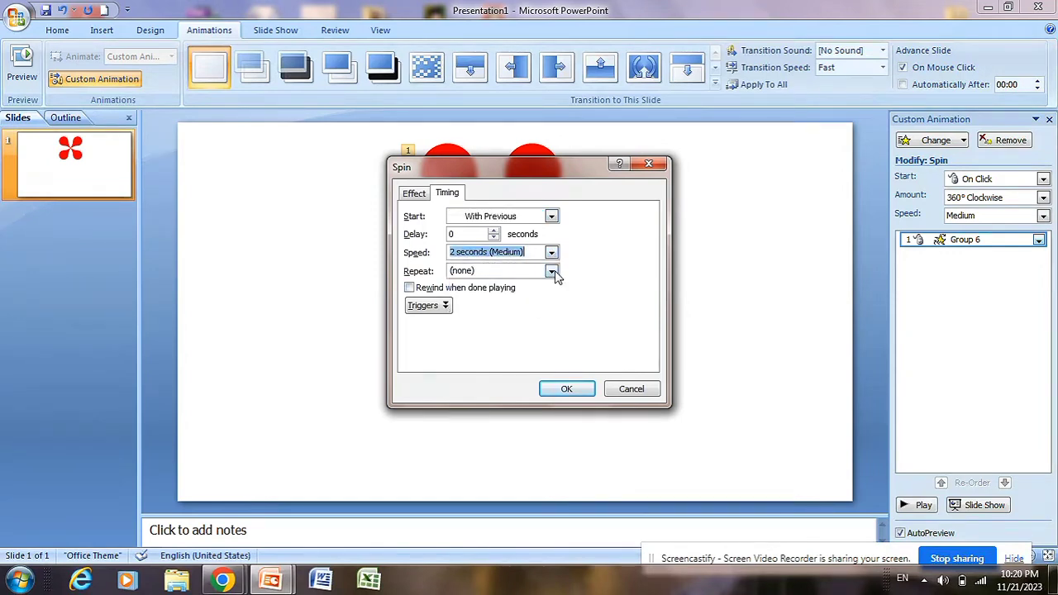
Make the blades' Spin animation repeat Until End of Slide and apply the timing settings
{"action": "left_click", "coordinate": [553, 271]}
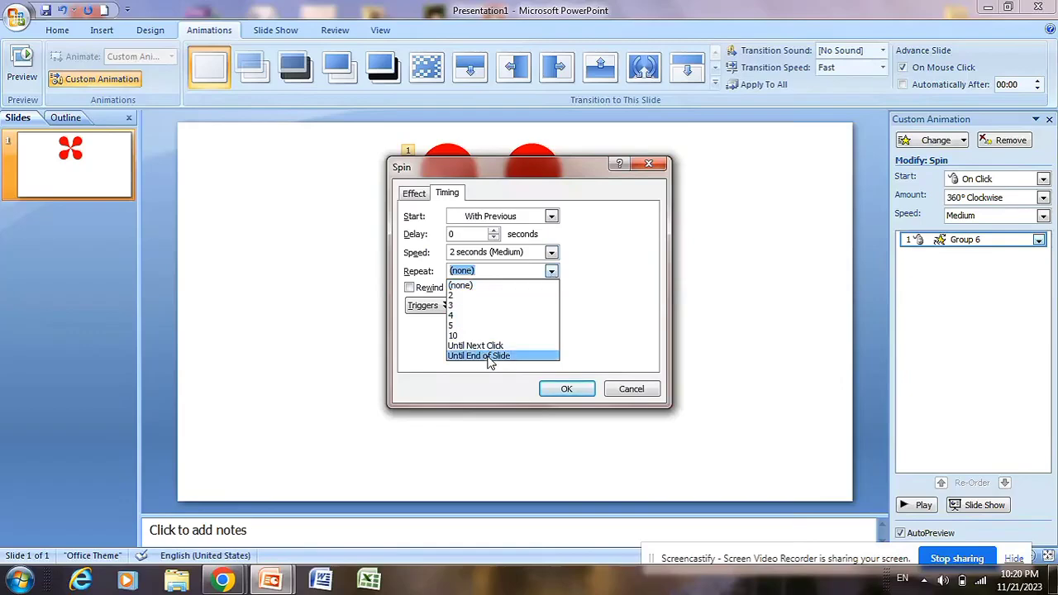
{"action": "left_click", "coordinate": [489, 356]}
{"action": "left_click", "coordinate": [545, 271]}
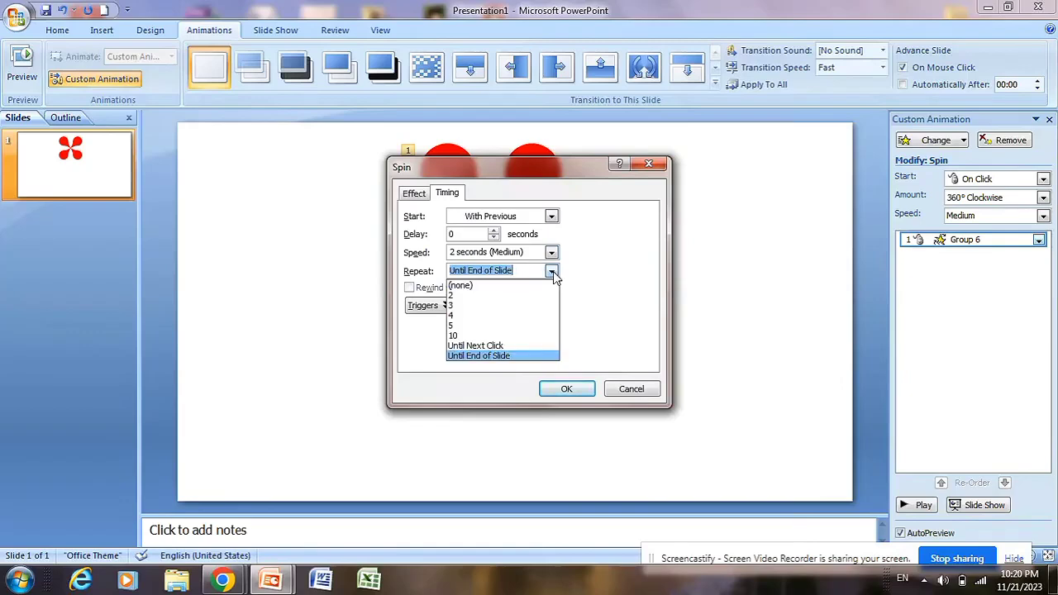
{"action": "left_click", "coordinate": [498, 360]}
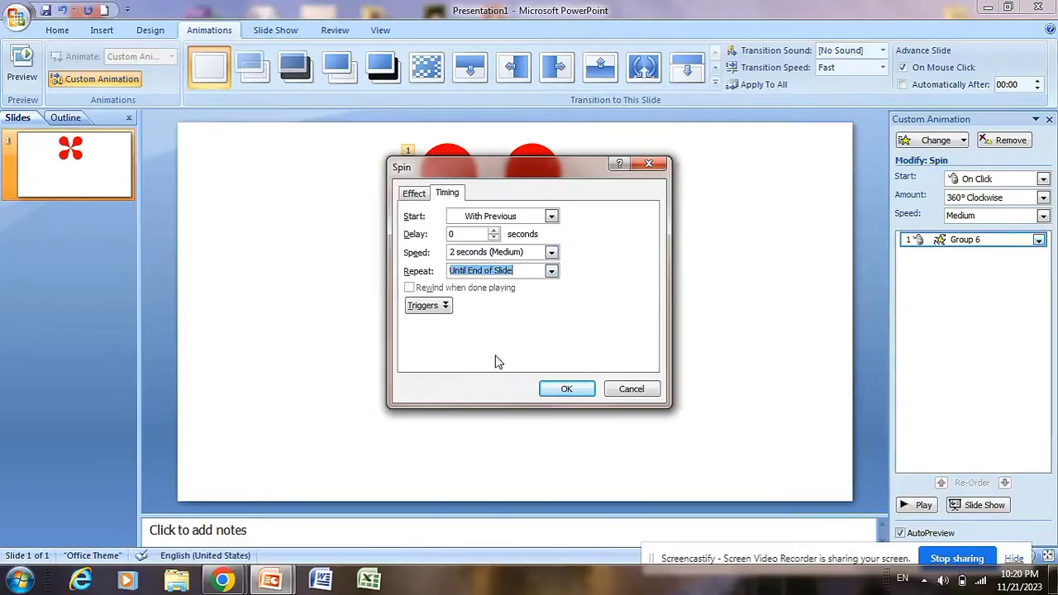
{"action": "left_click", "coordinate": [566, 391]}
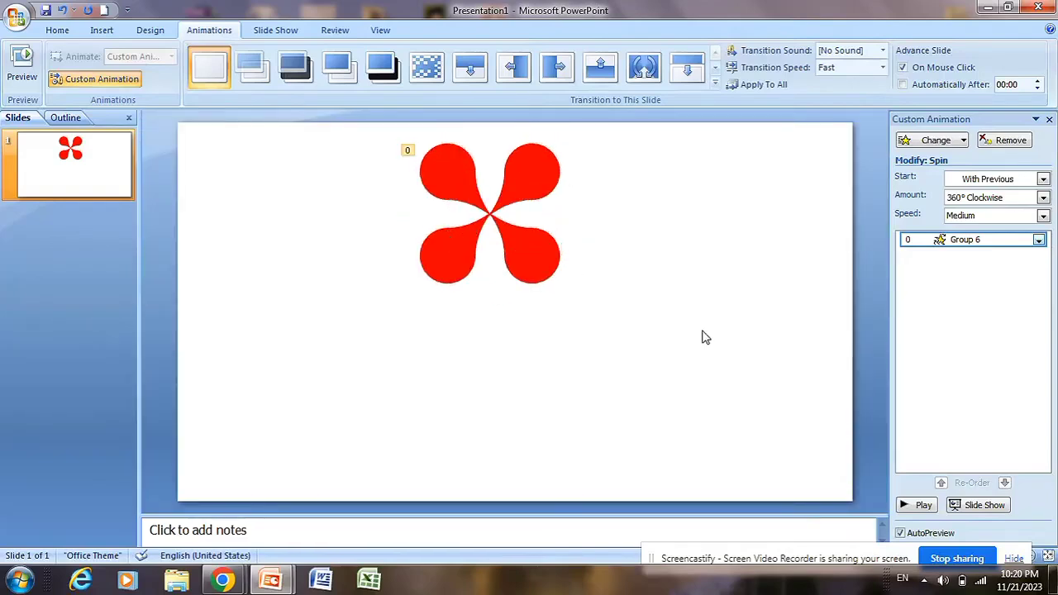
Start inserting an oval shape on the slide with the fan blades
{"action": "left_click", "coordinate": [100, 31]}
{"action": "left_click", "coordinate": [163, 56]}
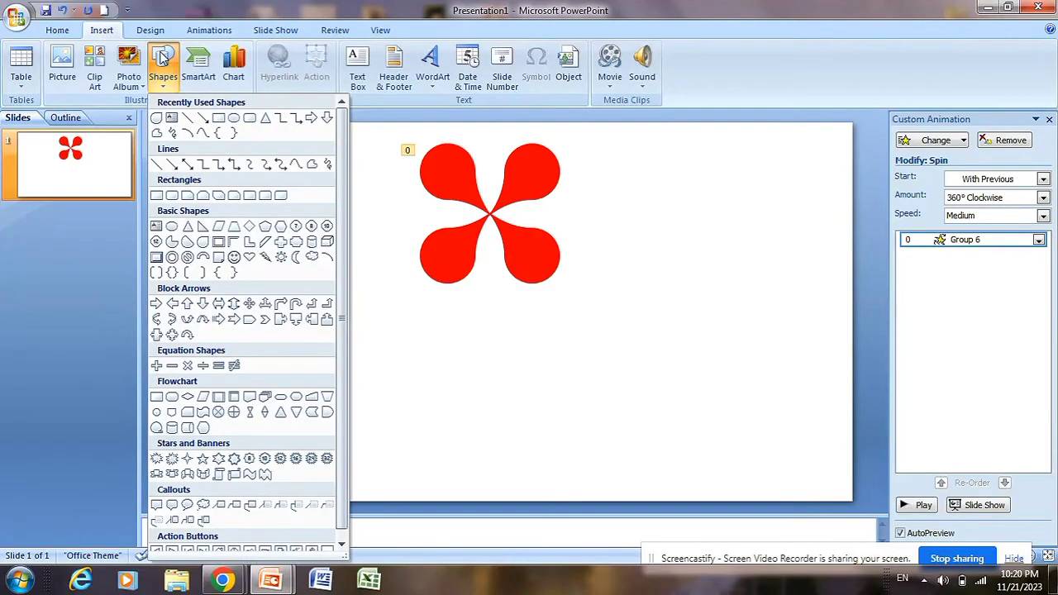
{"action": "left_click", "coordinate": [235, 119]}
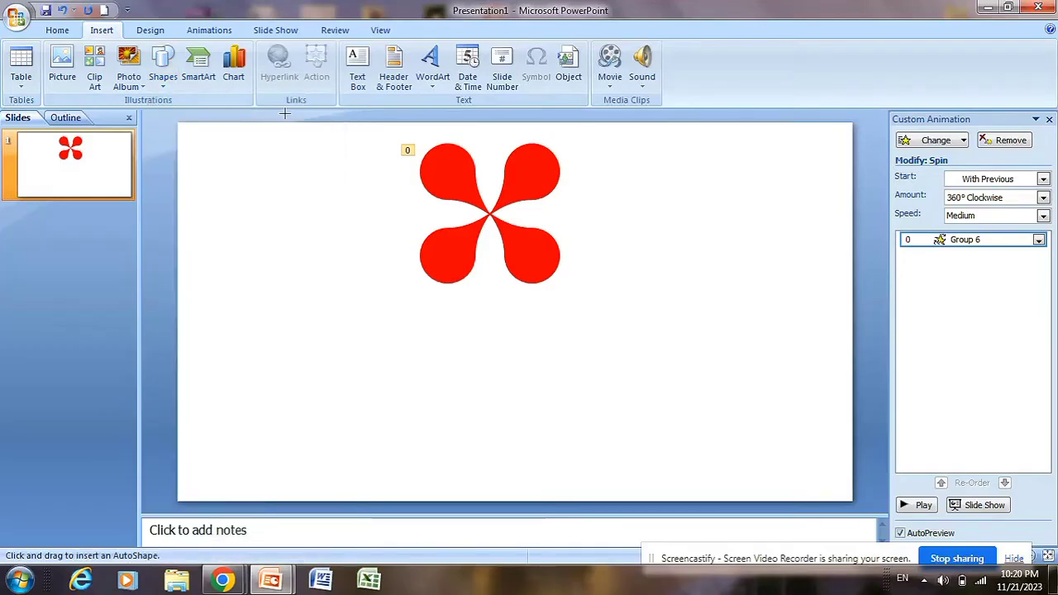